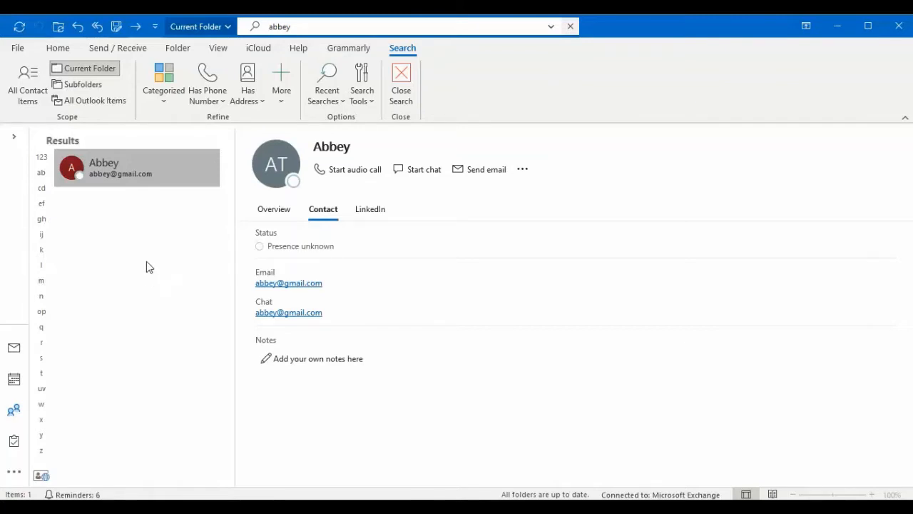
- Start an Outlook export to a file through the Import and Export Wizard, choosing Comma Separated Values as the file type
click(18, 50)
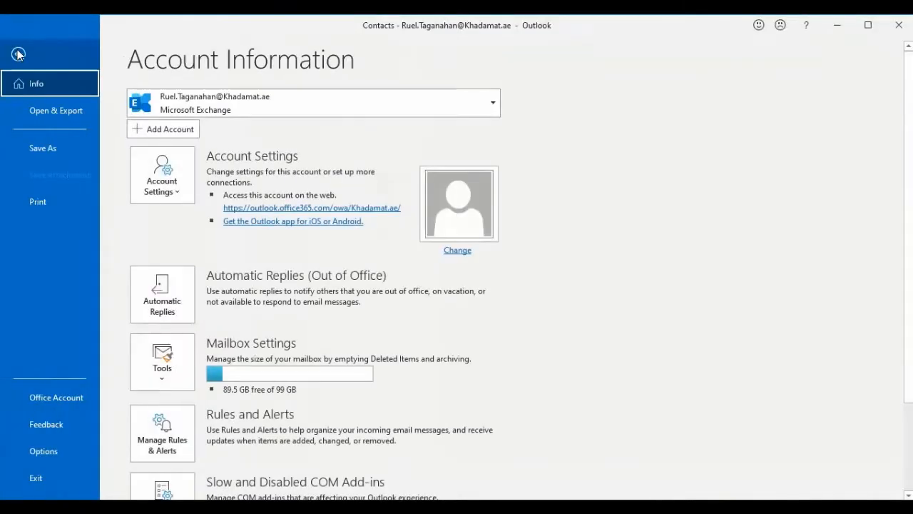
click(57, 109)
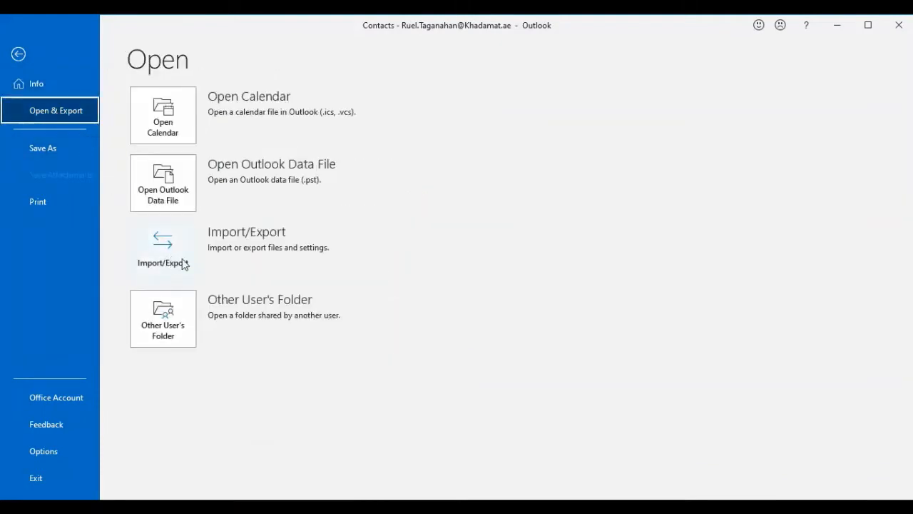
key(Escape)
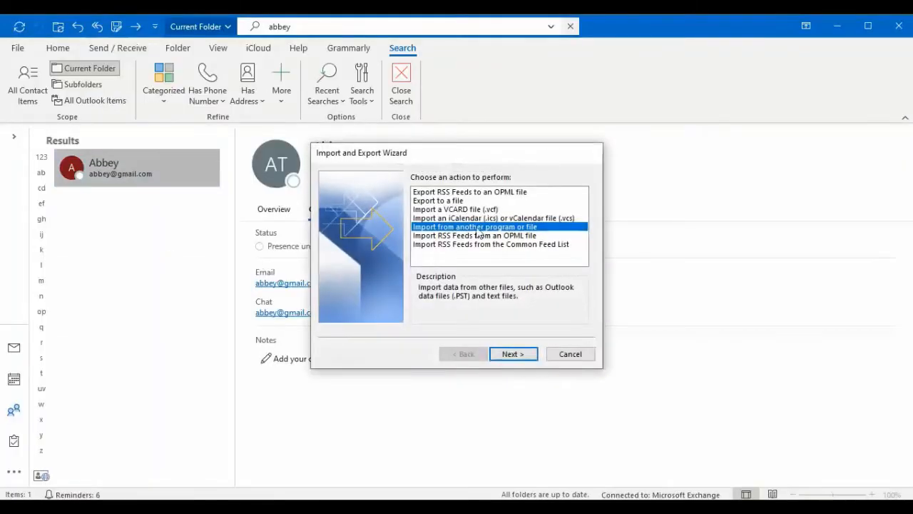
click(442, 202)
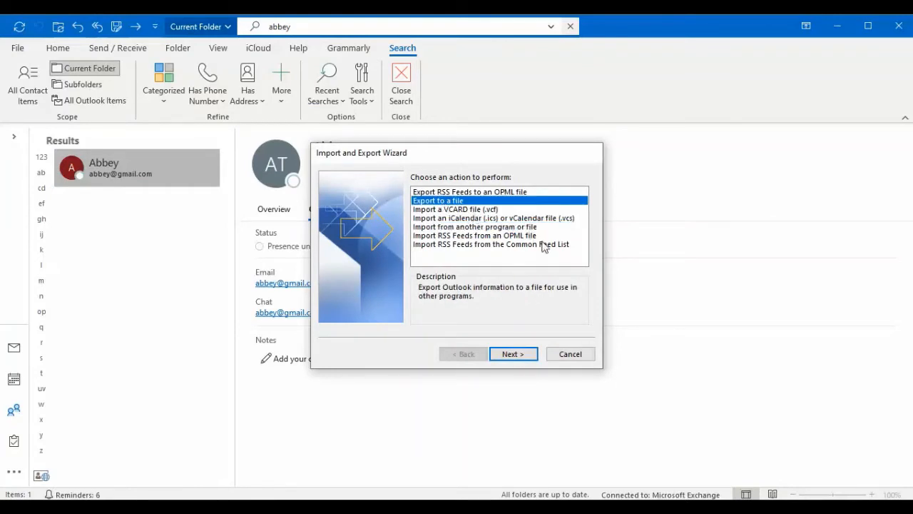
click(517, 359)
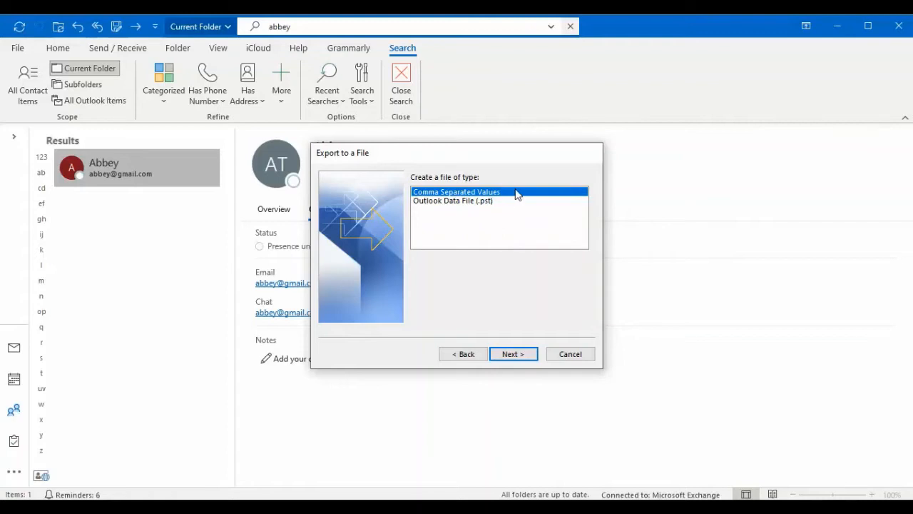
click(513, 353)
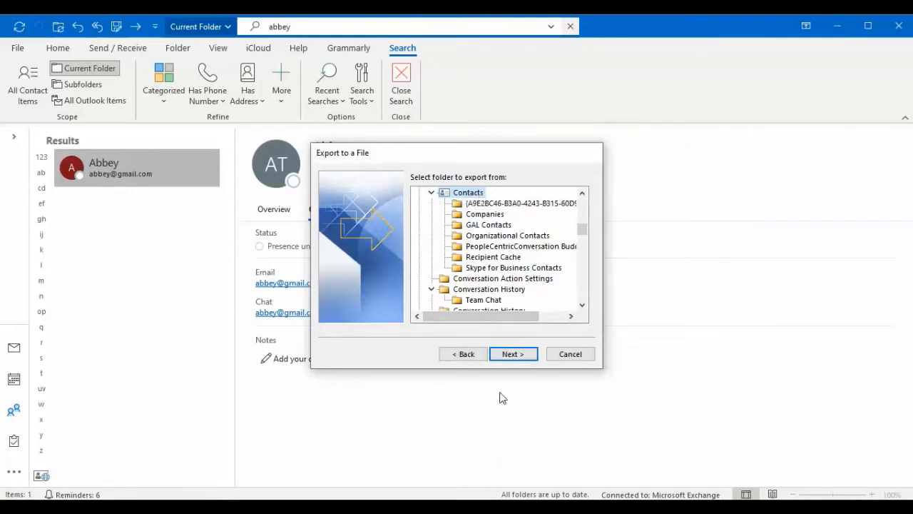
- Export the Contacts folder to mycontacts.CSV in Documents, replacing the existing file
click(516, 354)
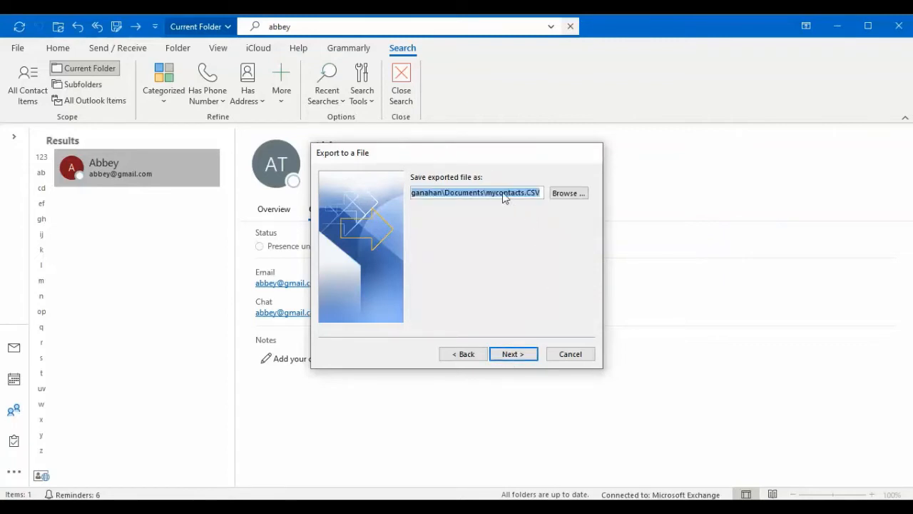
click(518, 355)
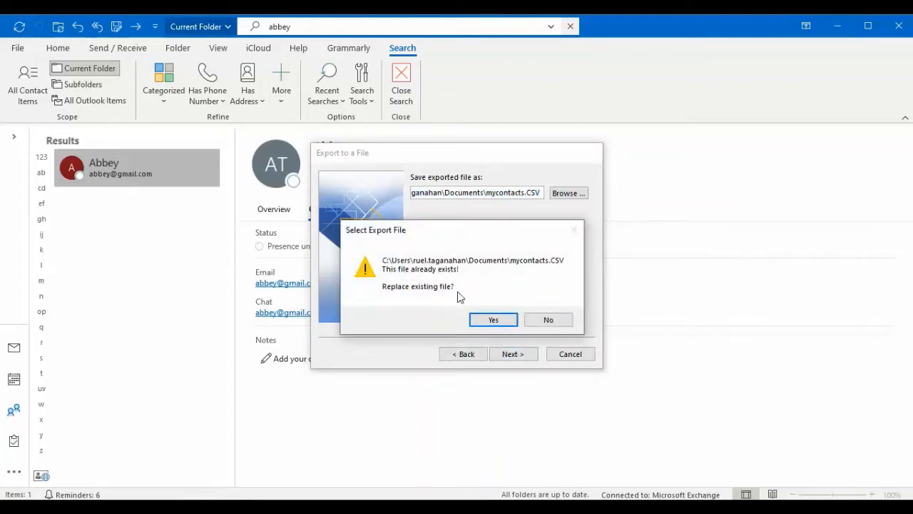
click(494, 320)
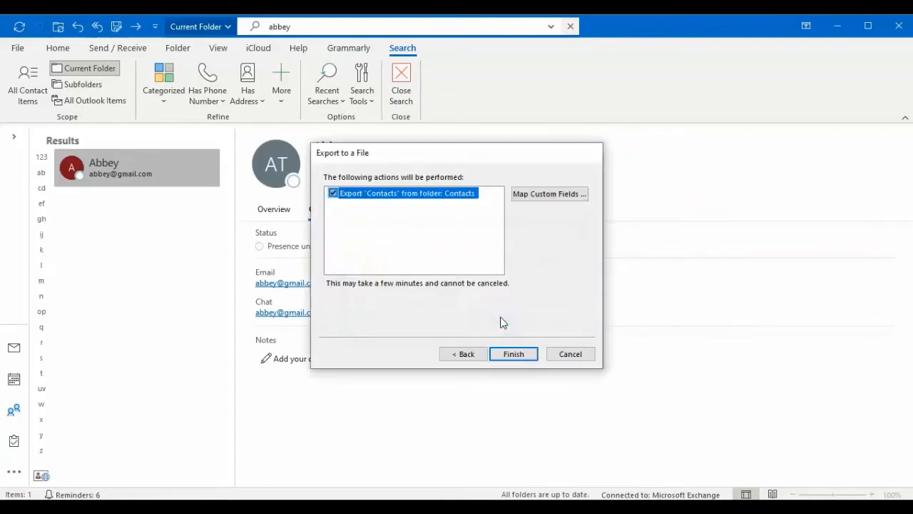
click(523, 356)
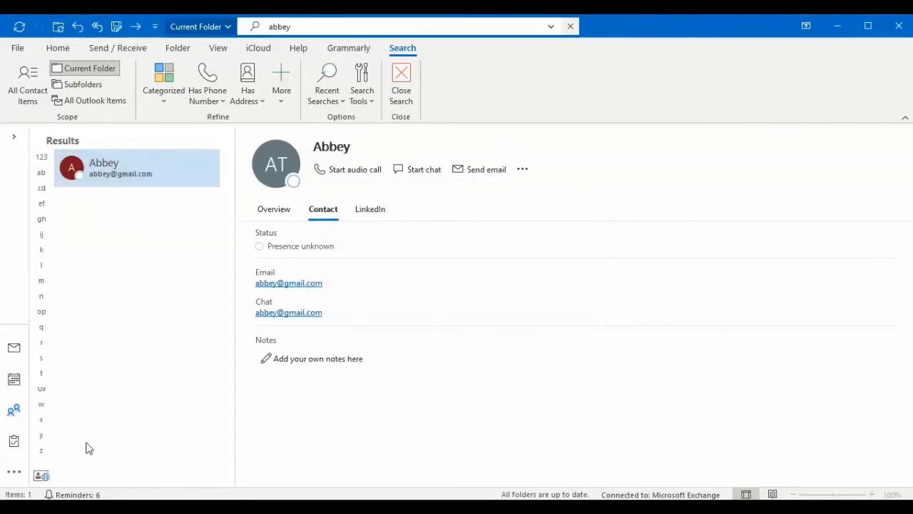
- Switch to the Documents folder in File Explorer and open mycontacts.CSV in Excel
click(43, 507)
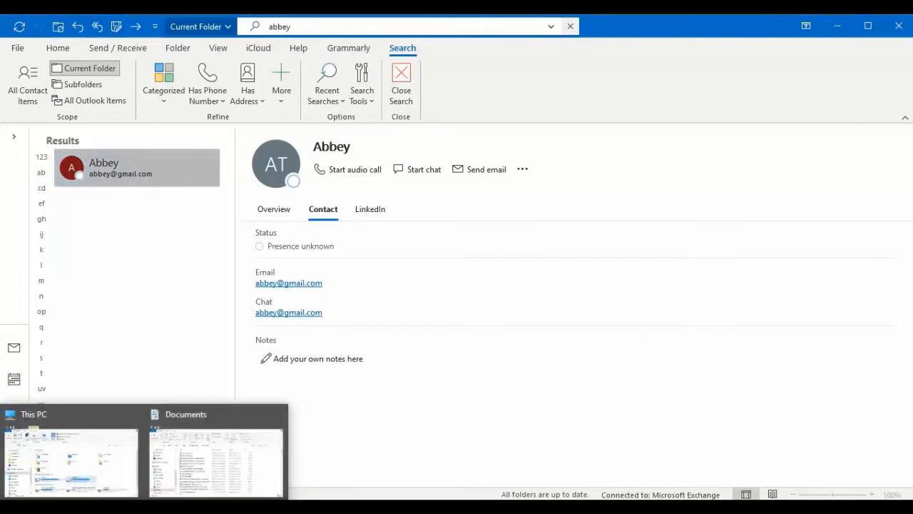
click(229, 417)
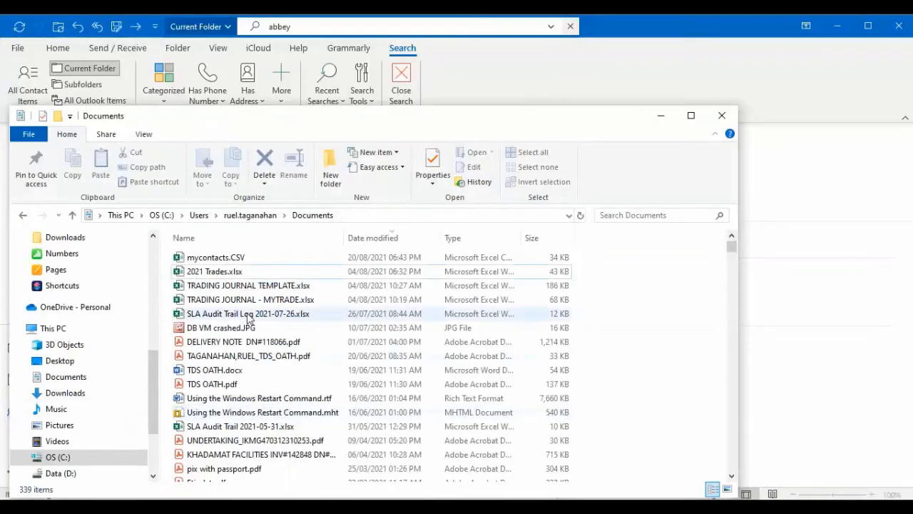
click(230, 260)
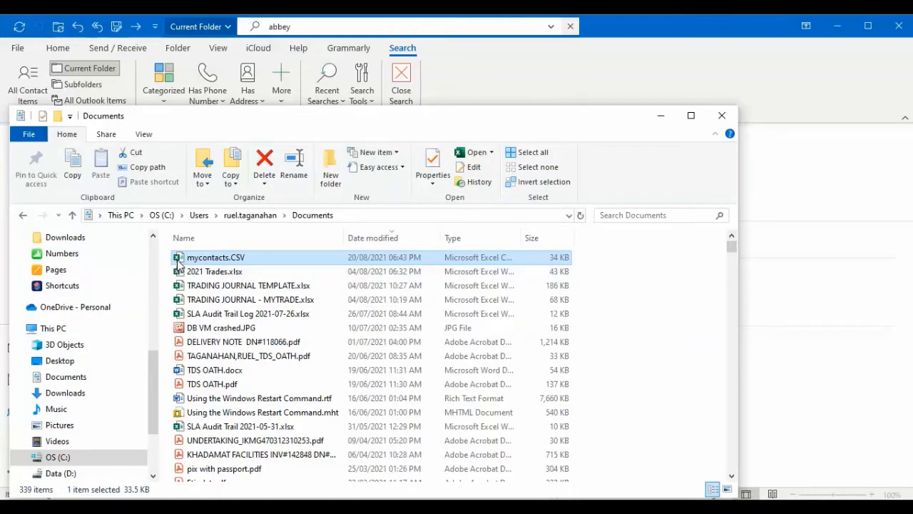
right_click(211, 258)
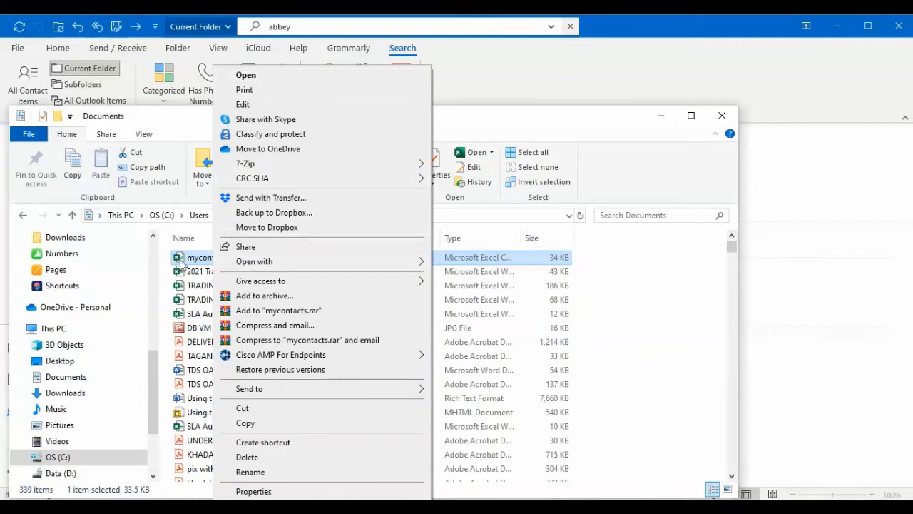
mouse_move(277, 265)
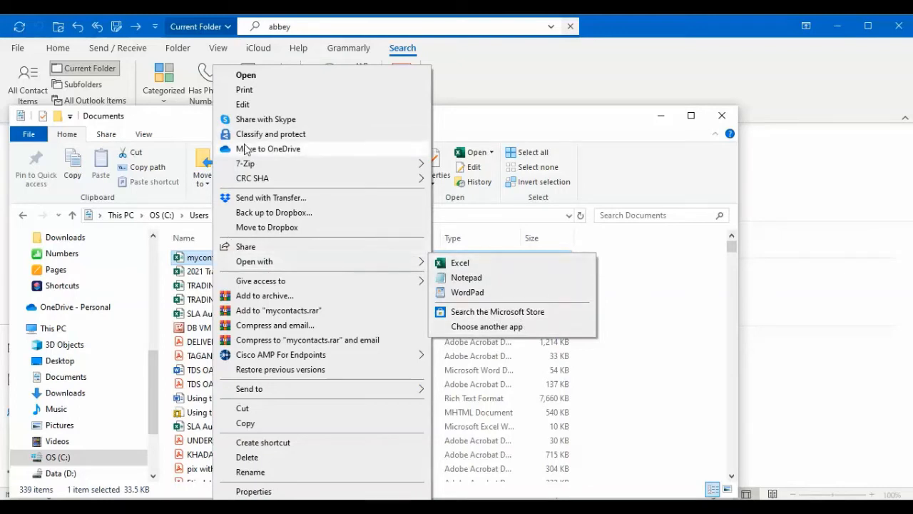
click(184, 265)
double_click(228, 258)
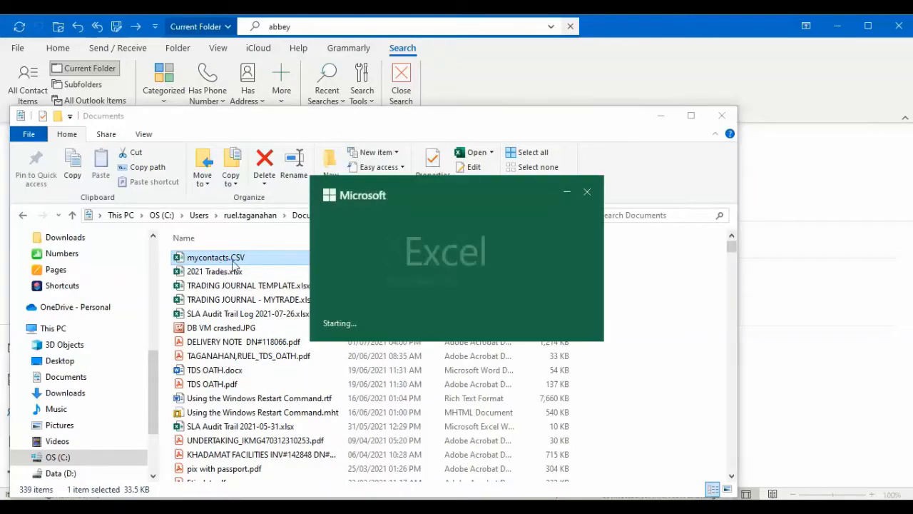
- Look through the exported contact rows down to the last entries and examine row 182 across its columns
scroll(396, 263, down, 4)
scroll(396, 263, down, 20)
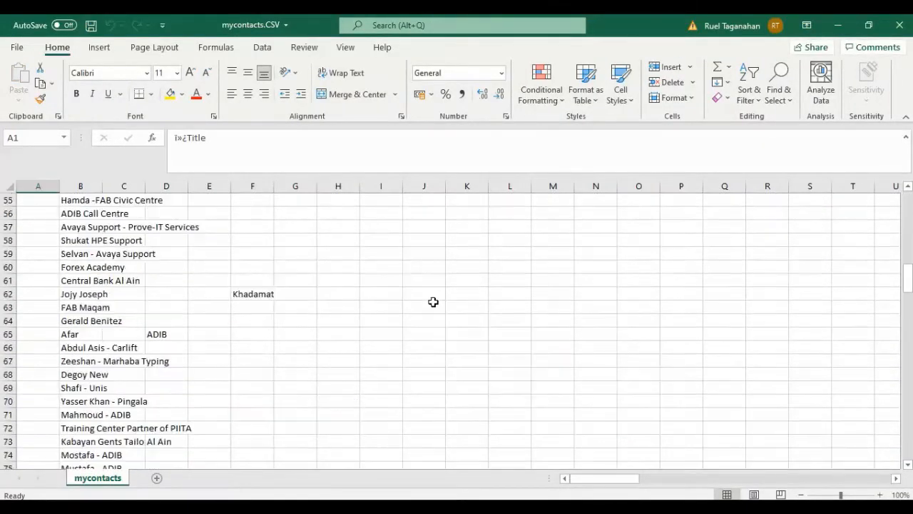
scroll(428, 316, down, 20)
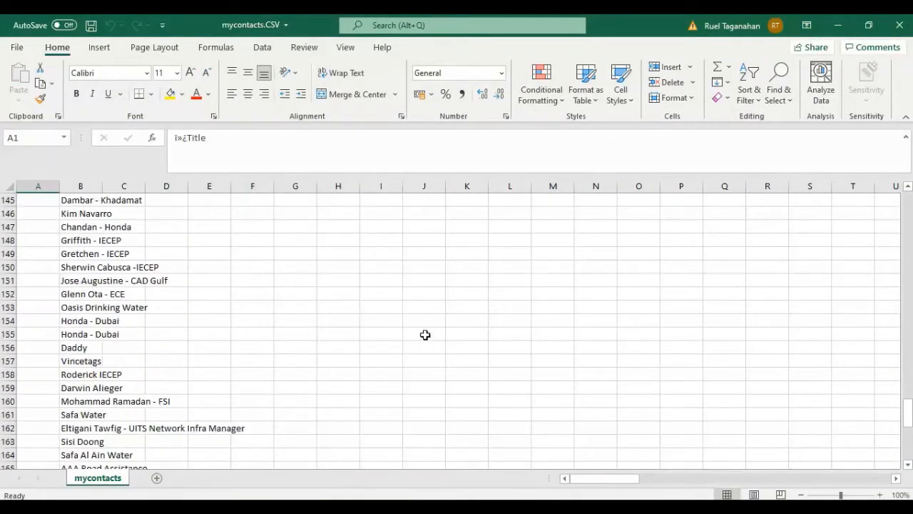
scroll(397, 338, up, 2)
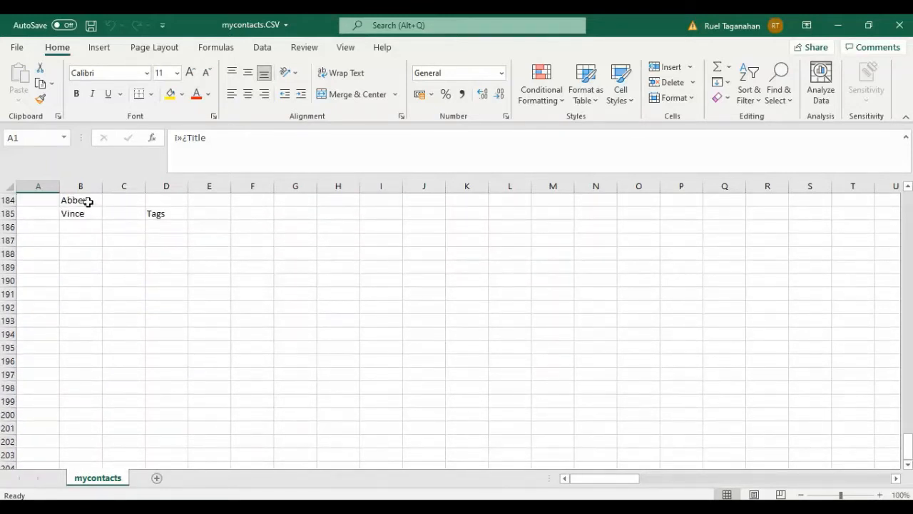
scroll(235, 261, up, 1)
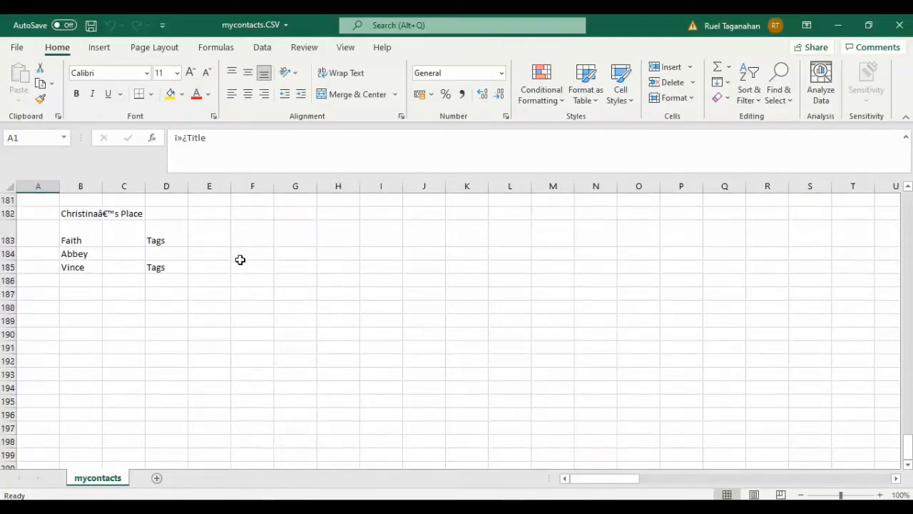
click(7, 213)
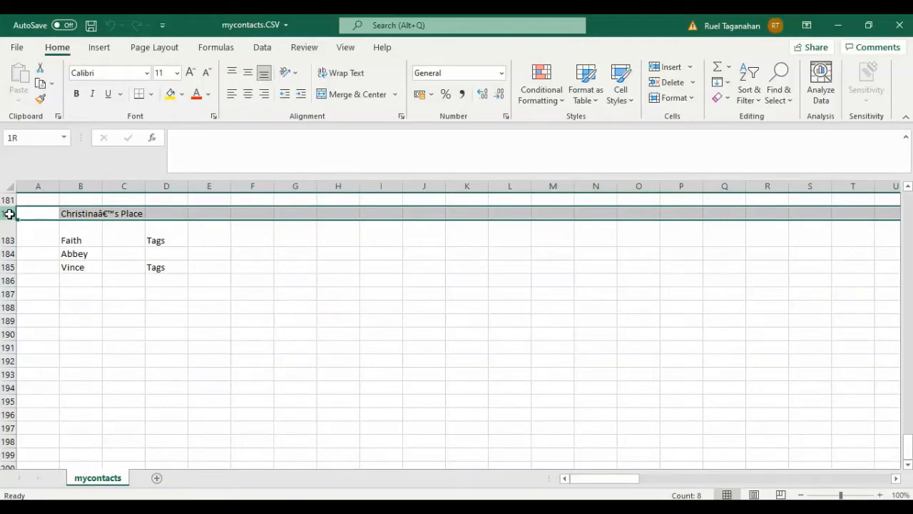
drag(585, 479, 618, 480)
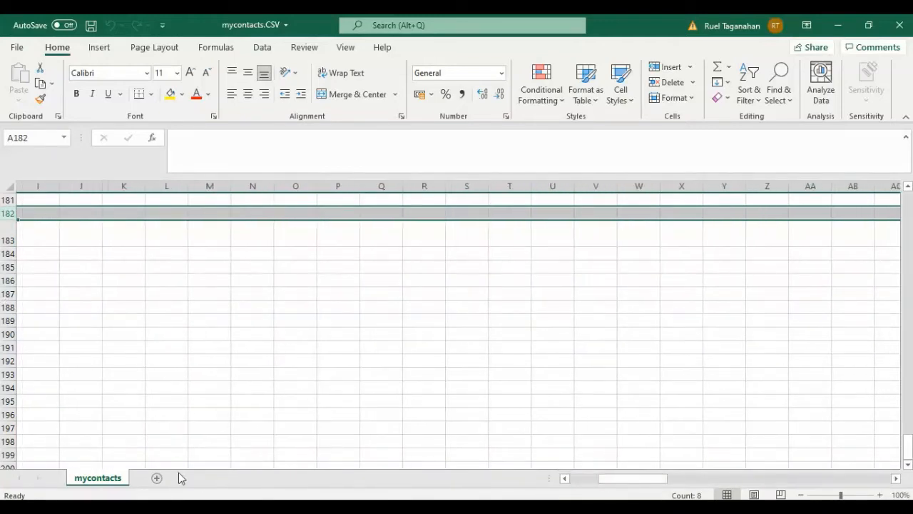
scroll(556, 375, up, 6)
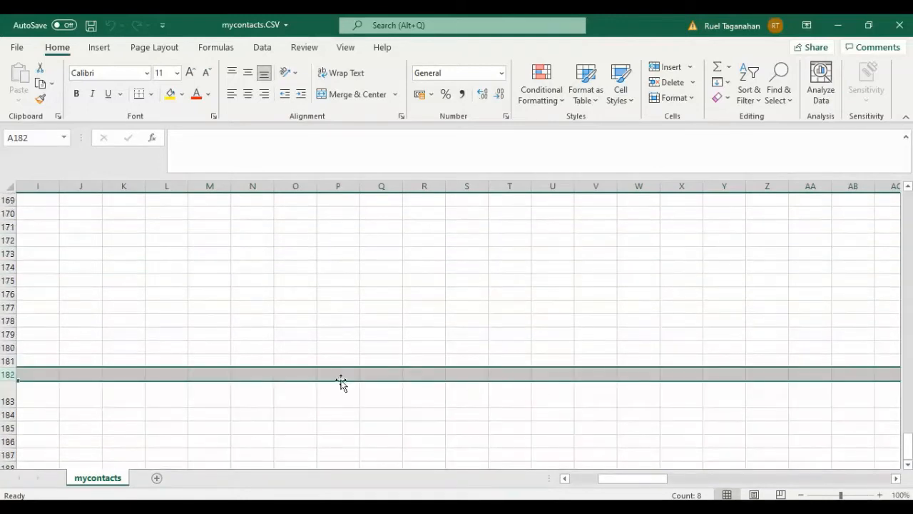
scroll(304, 347, up, 12)
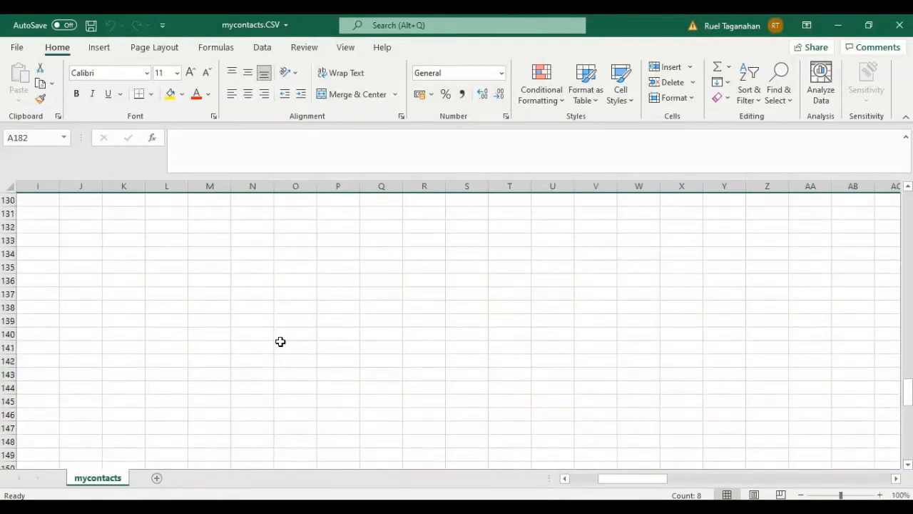
scroll(279, 349, down, 10)
scroll(280, 349, down, 5)
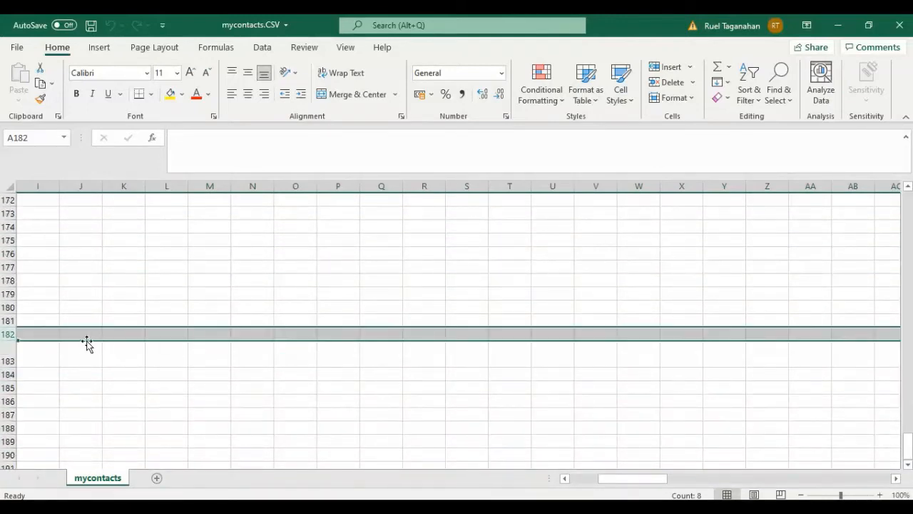
drag(602, 480, 561, 481)
scroll(525, 343, down, 3)
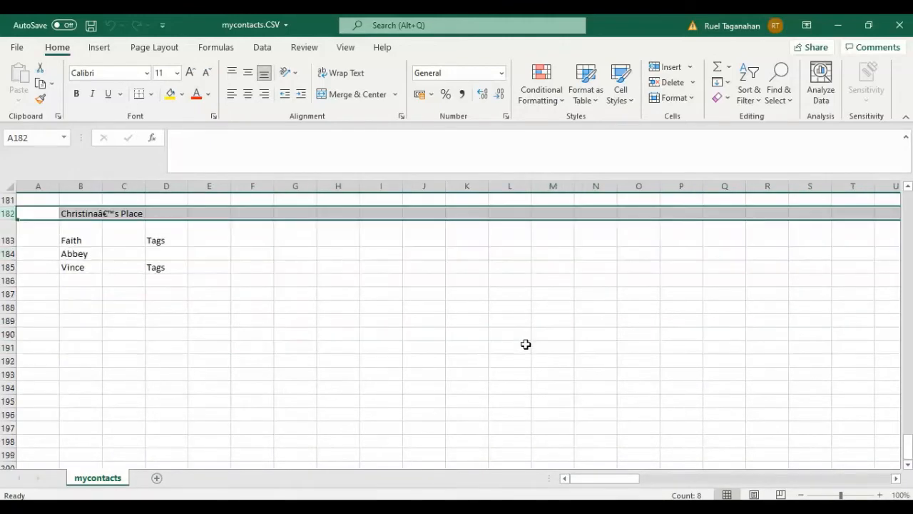
scroll(525, 344, down, 1)
scroll(525, 344, up, 1)
drag(605, 484, 629, 480)
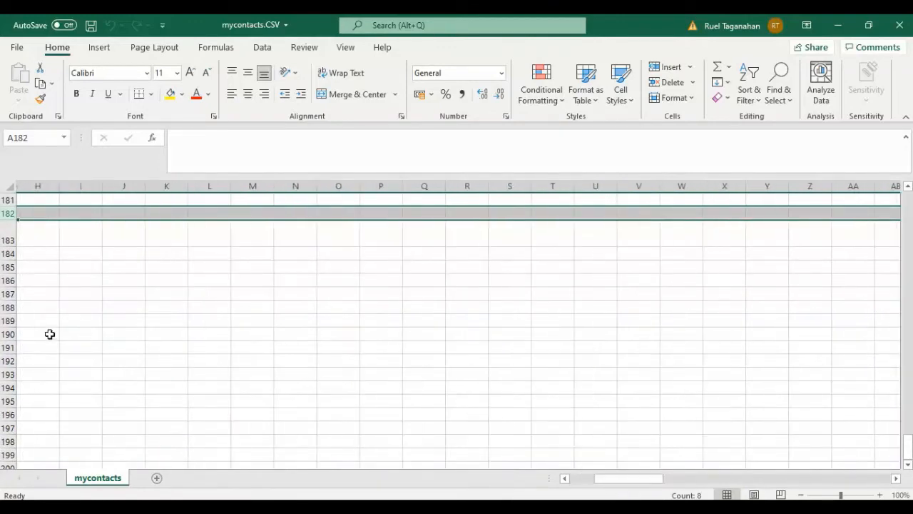
- Delete rows 2 to 183 of the mycontacts sheet, keeping the header row and the last two contacts
click(5, 238)
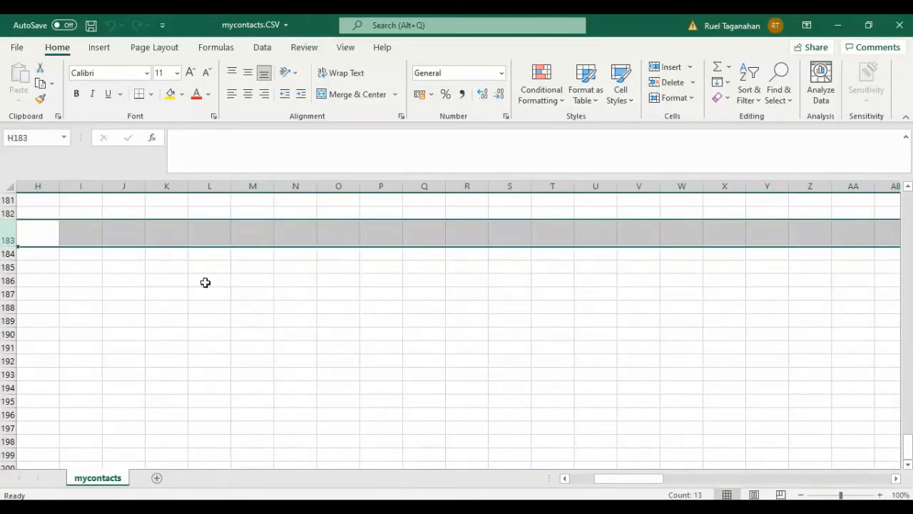
click(10, 238)
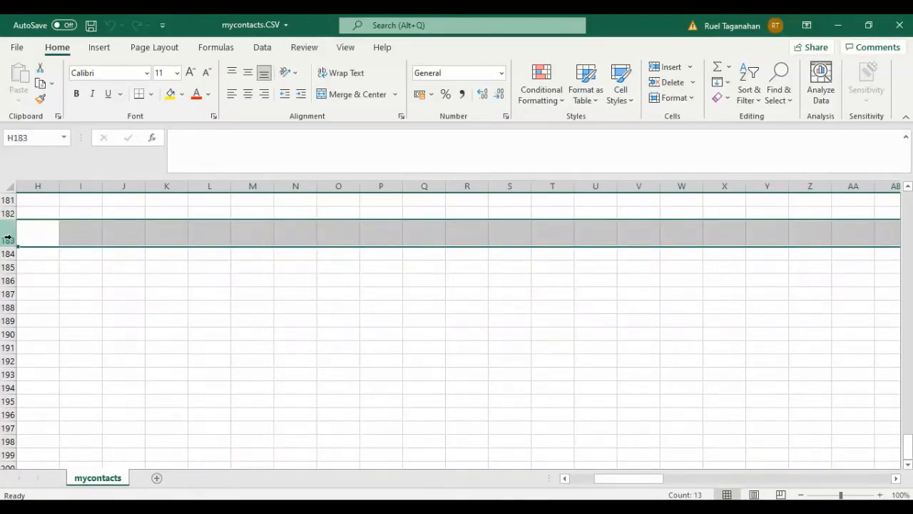
click(5, 234)
drag(7, 226, 27, 214)
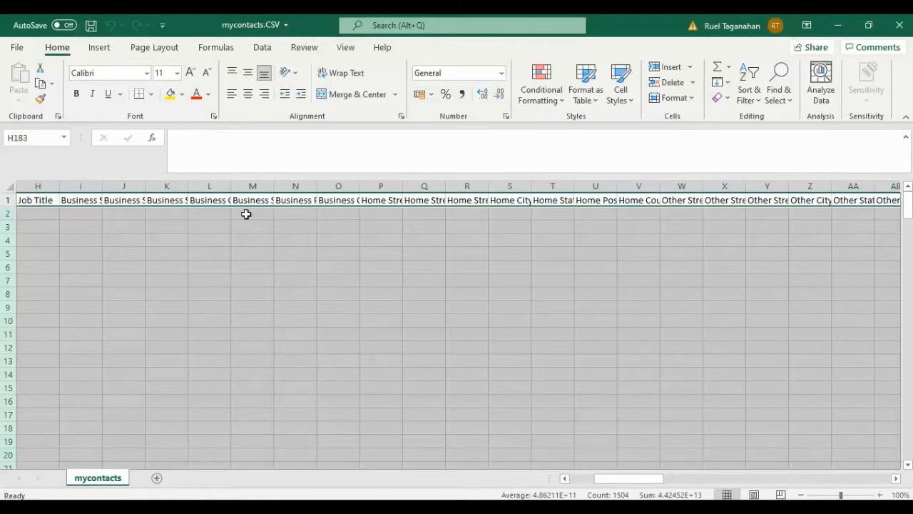
right_click(4, 213)
click(53, 343)
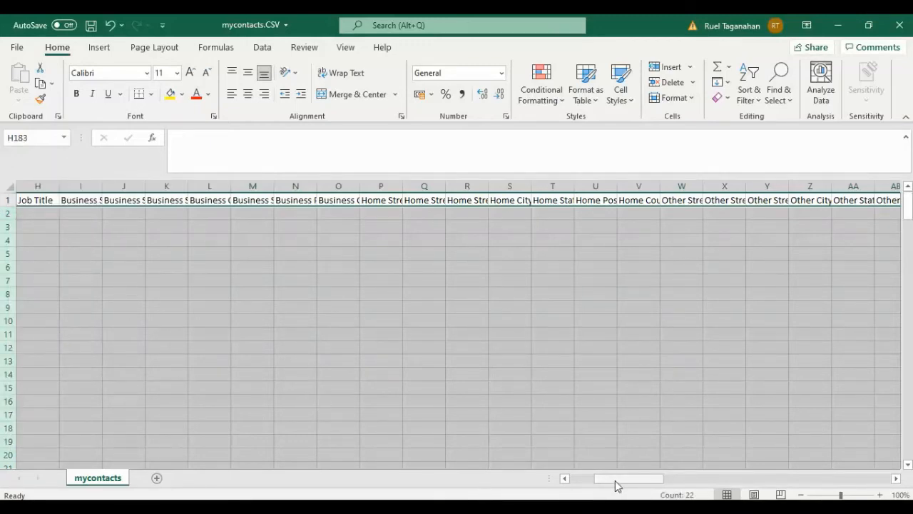
drag(617, 485, 556, 481)
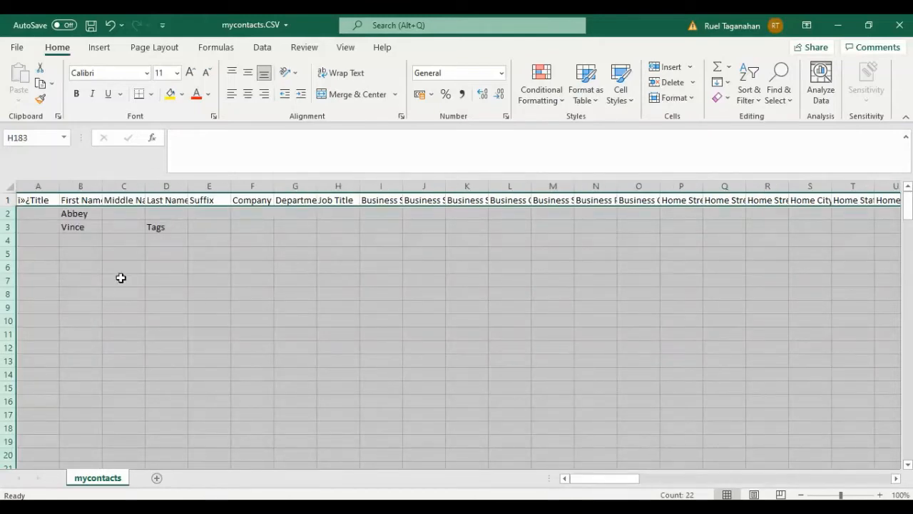
drag(617, 484, 494, 421)
drag(323, 344, 299, 334)
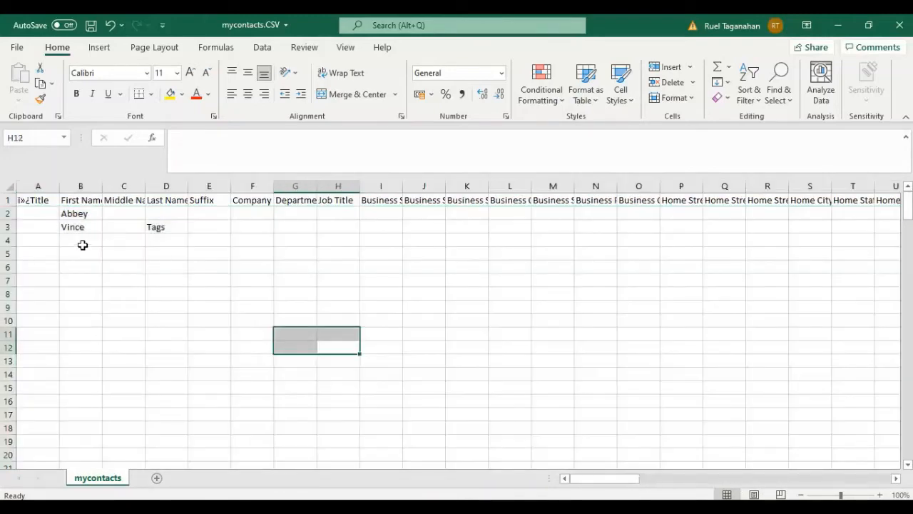
- Correct the garbled header in cell A1 so it reads Title
click(41, 199)
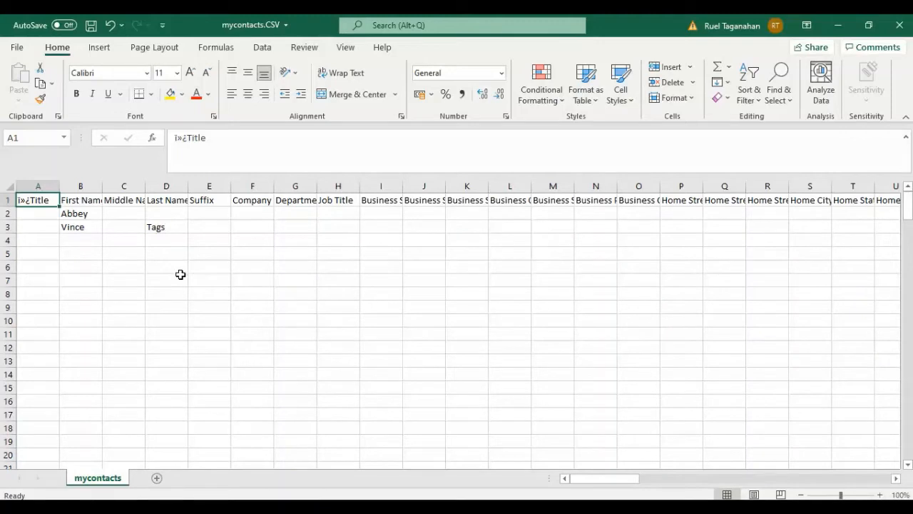
text(Tit)
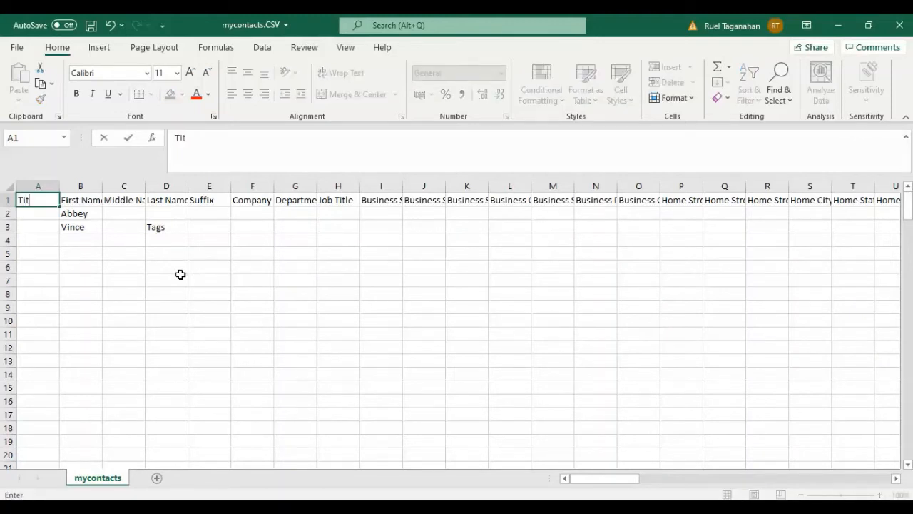
text(le)
click(184, 281)
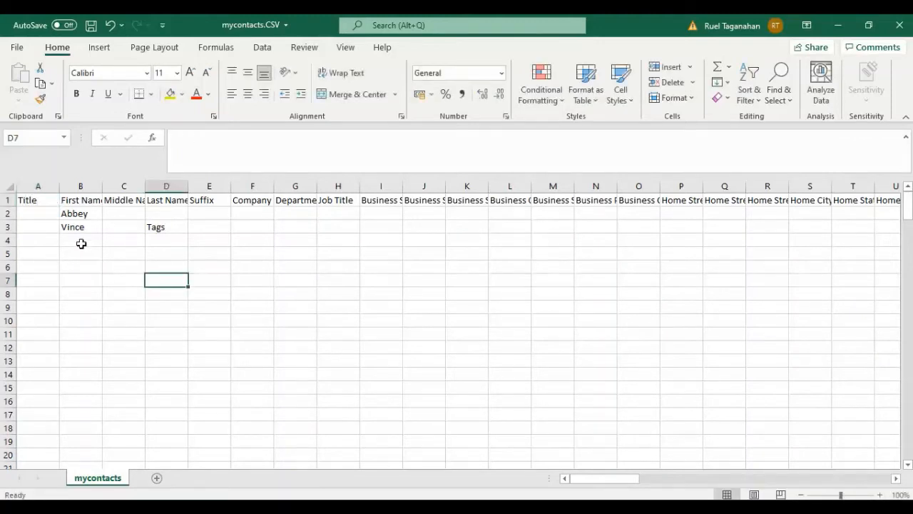
click(43, 203)
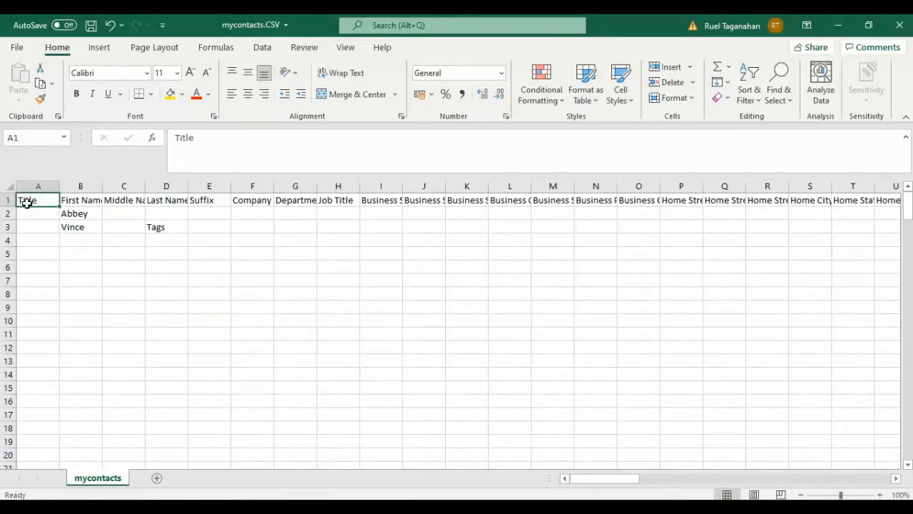
click(105, 264)
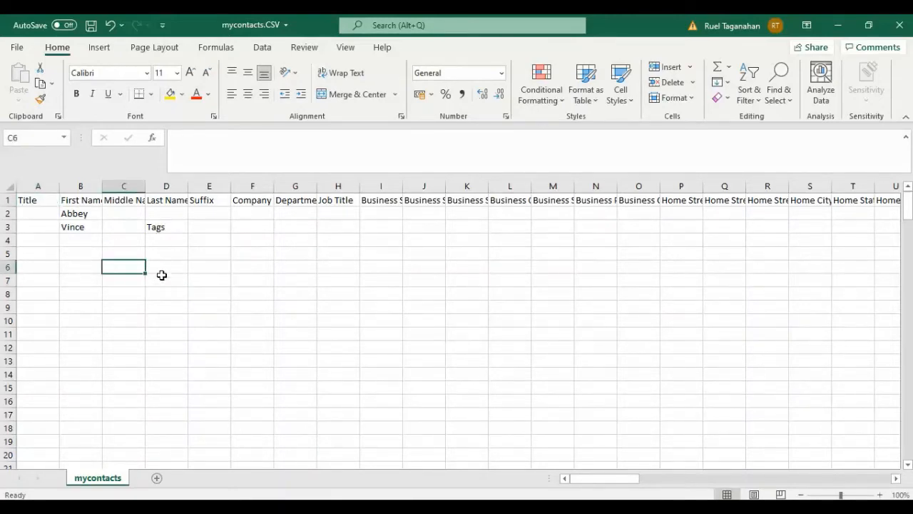
- Add a new contact in row 4 by entering the first name in B4 and the last name in D4
click(69, 213)
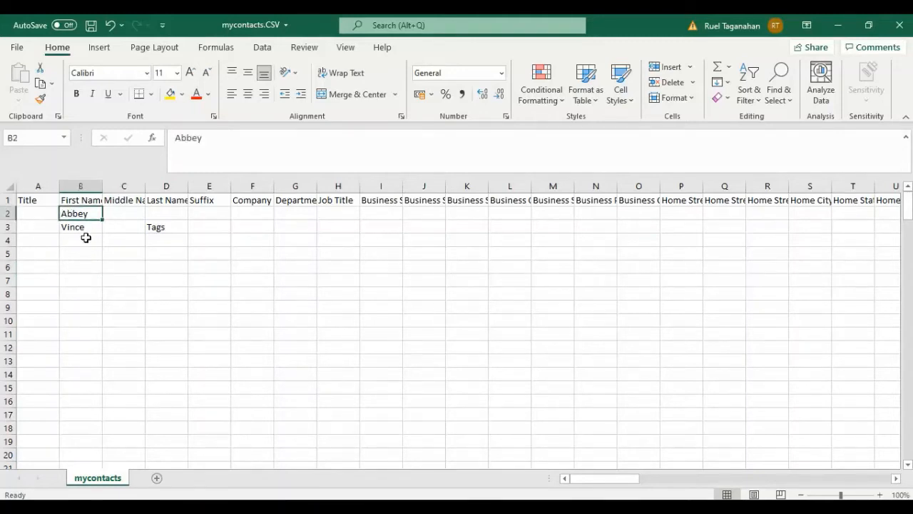
click(86, 238)
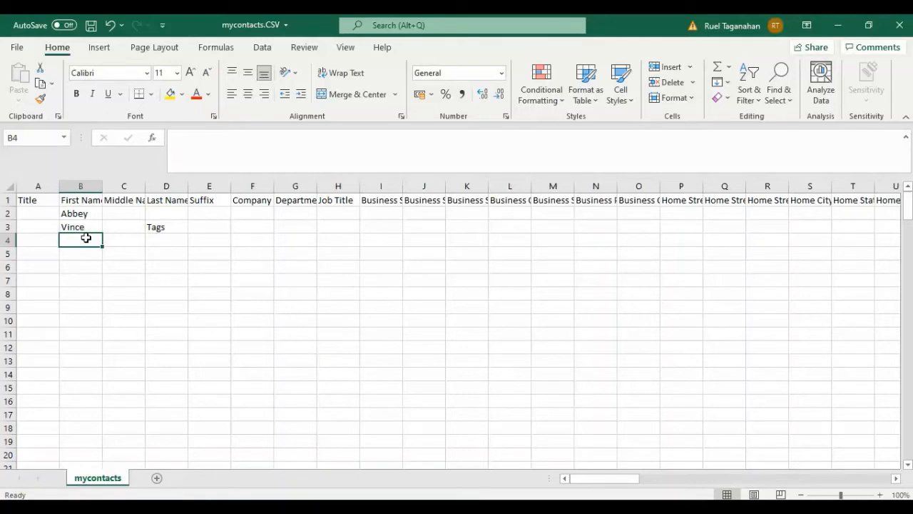
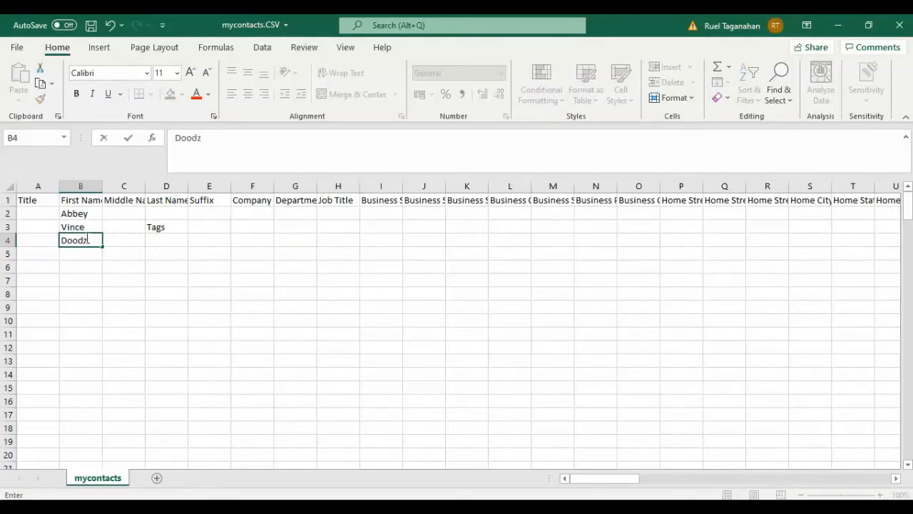
click(152, 267)
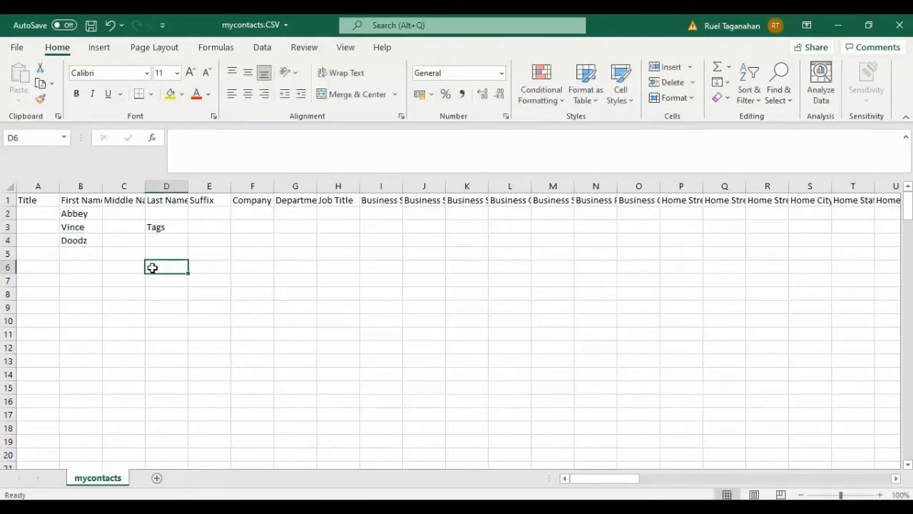
click(160, 241)
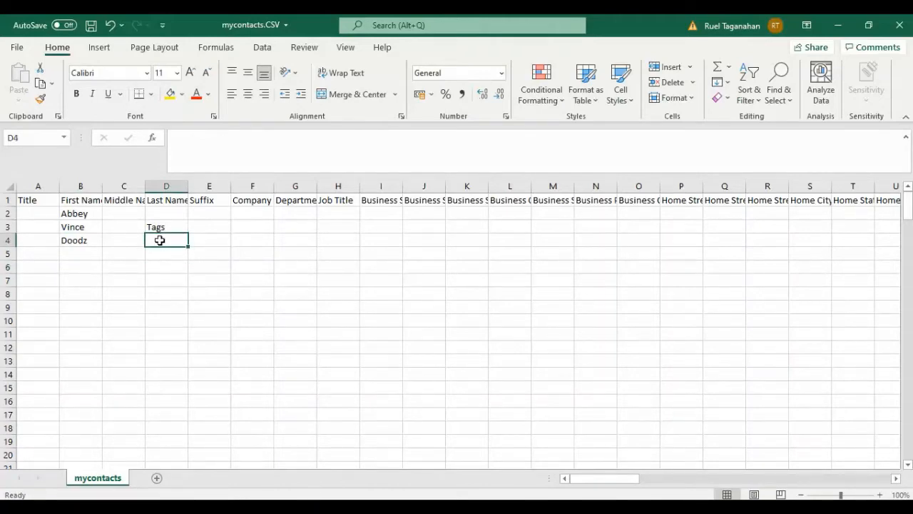
text(Tags)
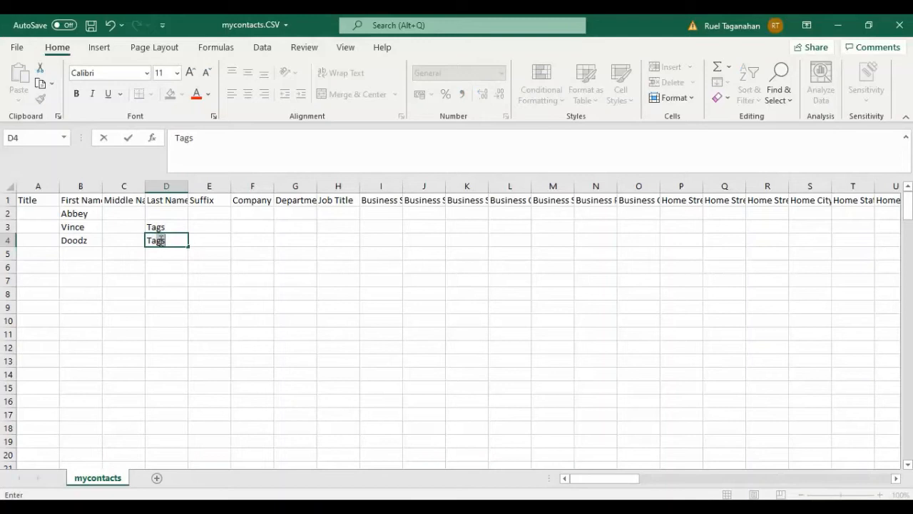
click(195, 318)
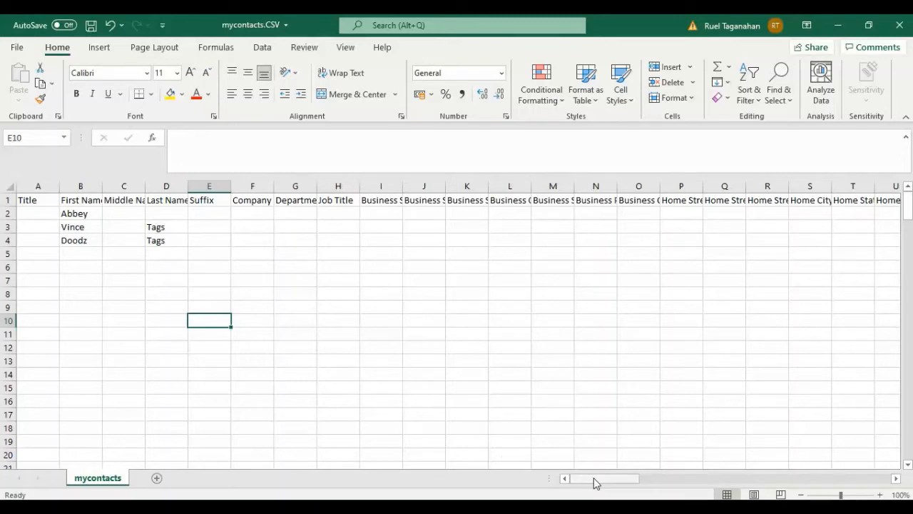
- Widen the E-mail Address column and enter the new contact's e-mail address in cell BF4
drag(596, 483, 759, 479)
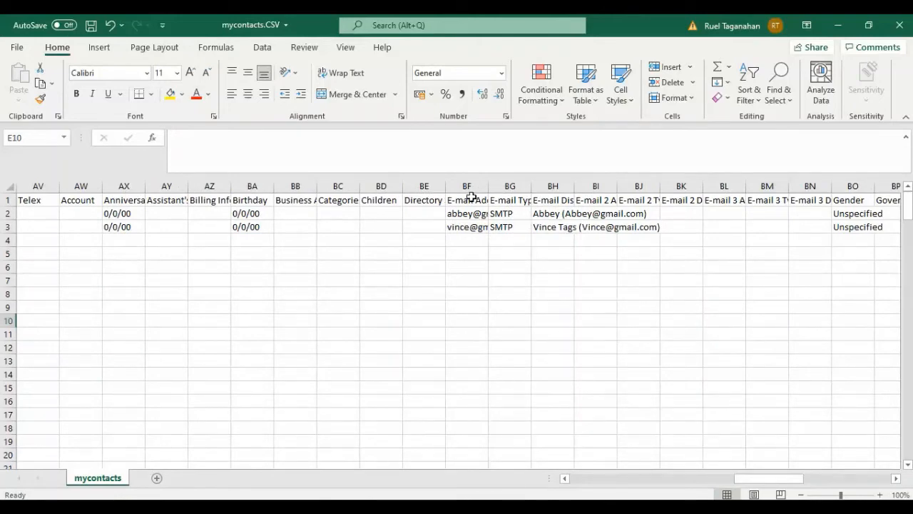
drag(489, 185, 531, 181)
click(495, 241)
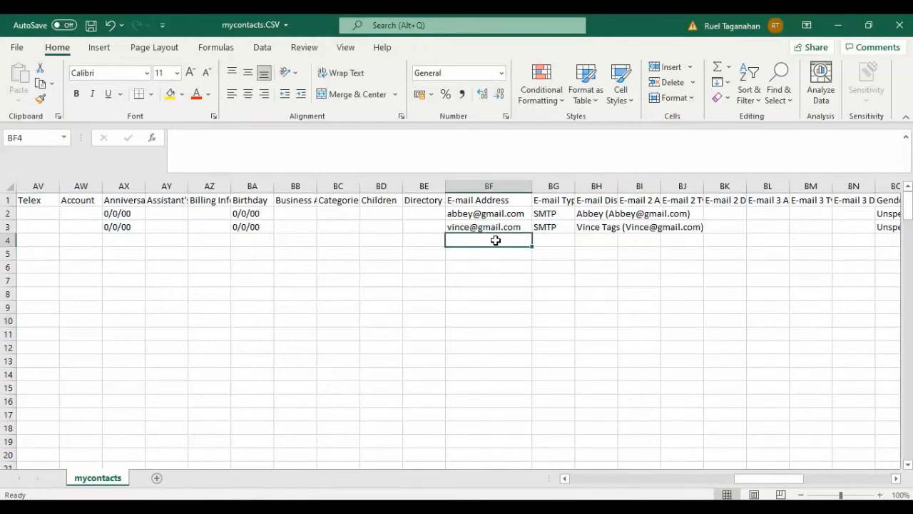
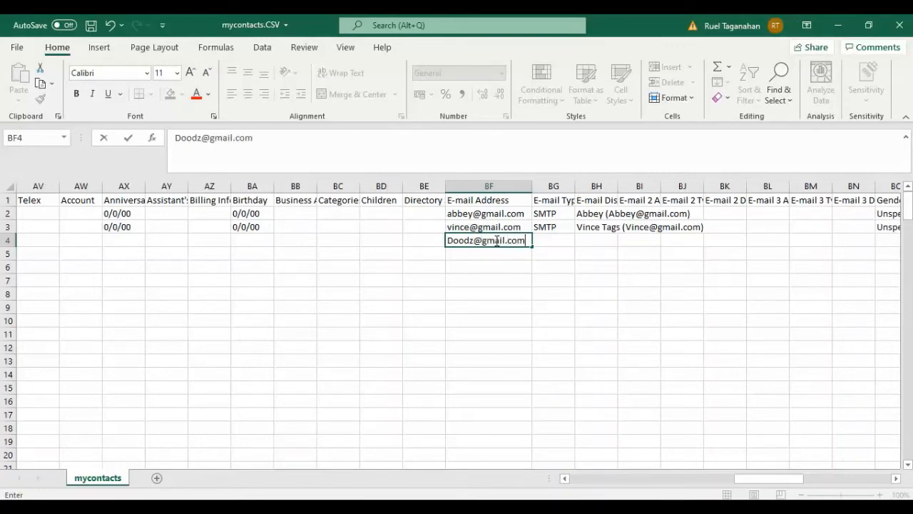
click(567, 278)
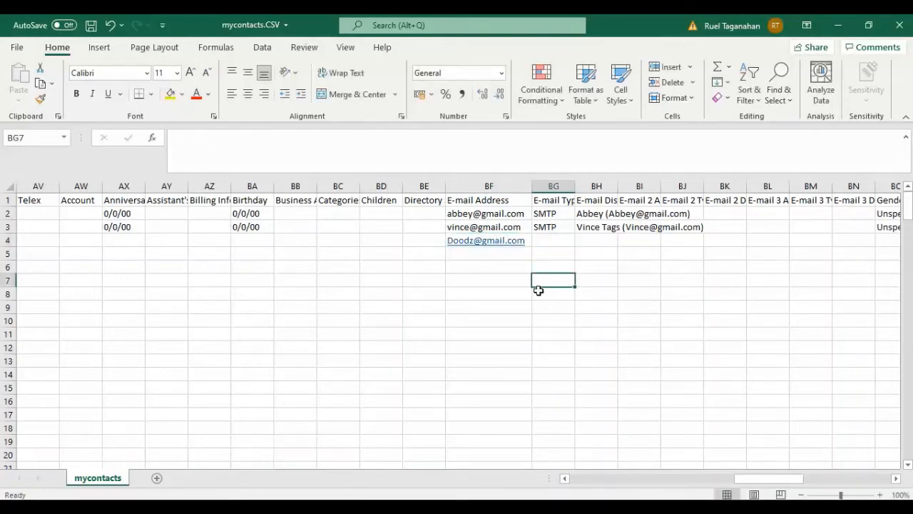
- Set the new contact's E-mail Type in cell BG4 to SMTP
click(511, 255)
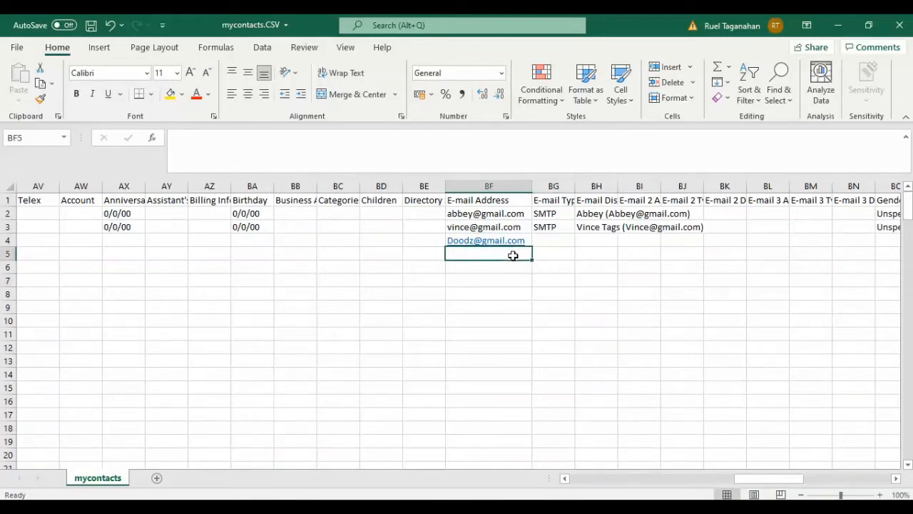
click(561, 247)
click(561, 254)
click(560, 242)
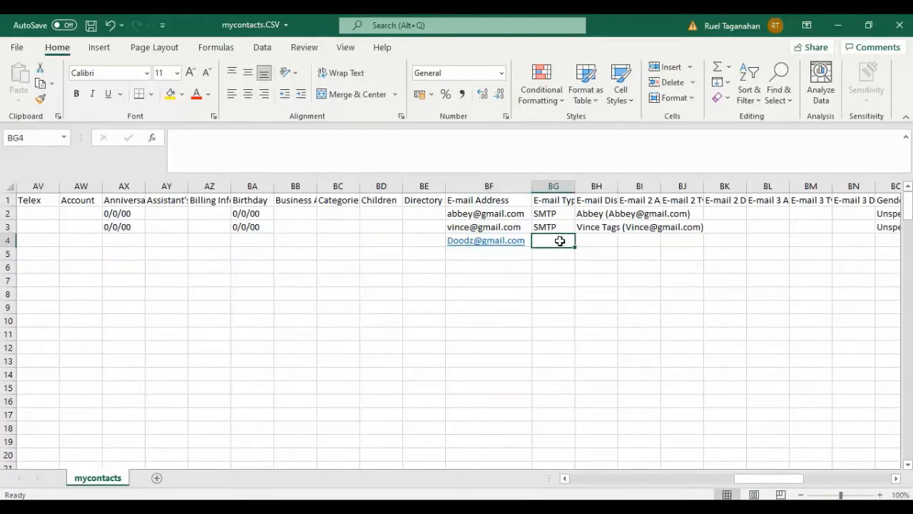
click(554, 255)
click(557, 240)
text(S)
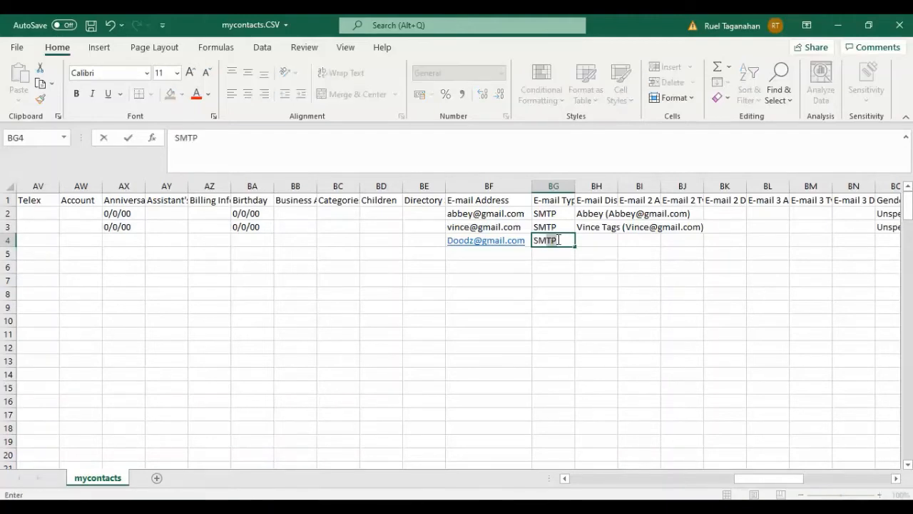
text(MTP)
click(586, 283)
- Copy the e-mail display name from cell BH3 into BH4 for the new contact
click(596, 239)
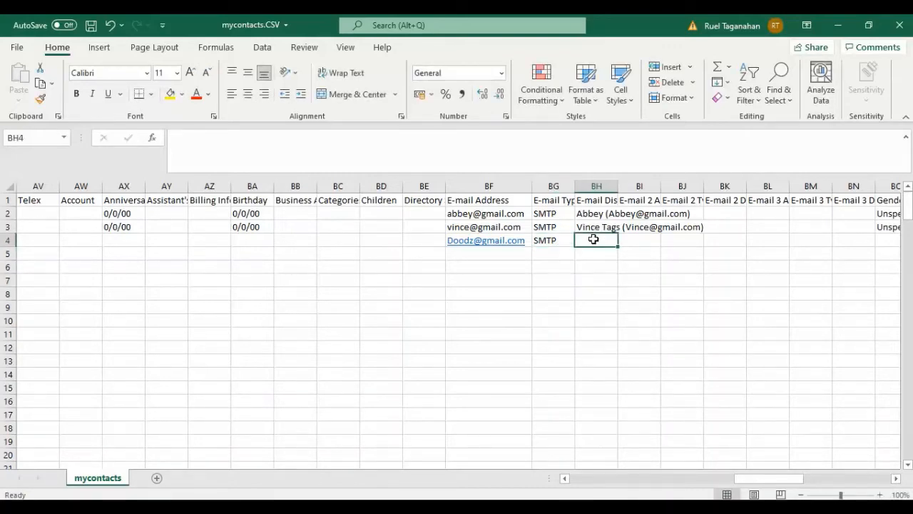
click(601, 225)
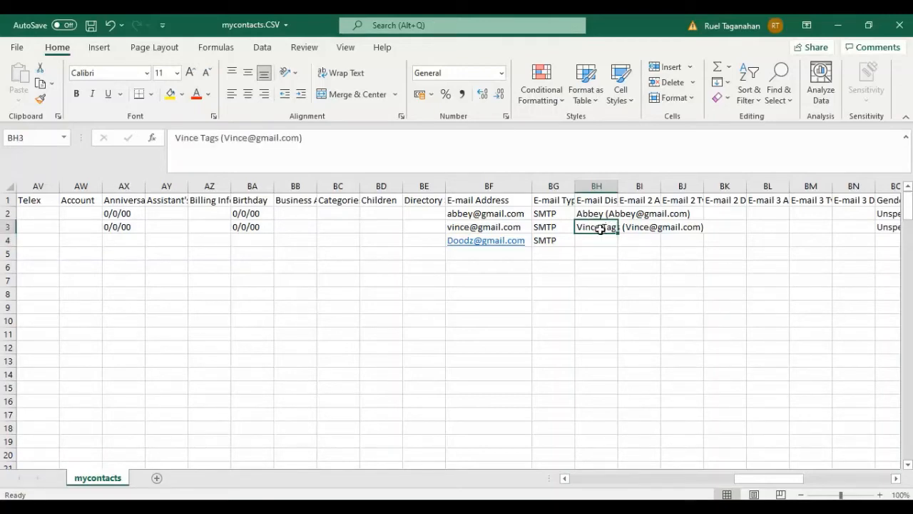
key(ctrl+c)
click(599, 239)
key(ctrl+v)
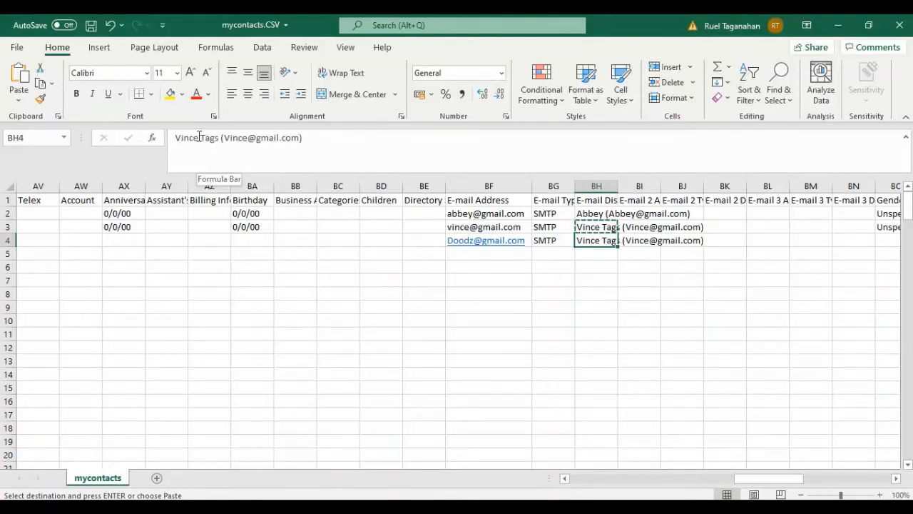
- Replace the first name and the e-mail user name in BH4's display name with the new contact's
drag(199, 137, 157, 137)
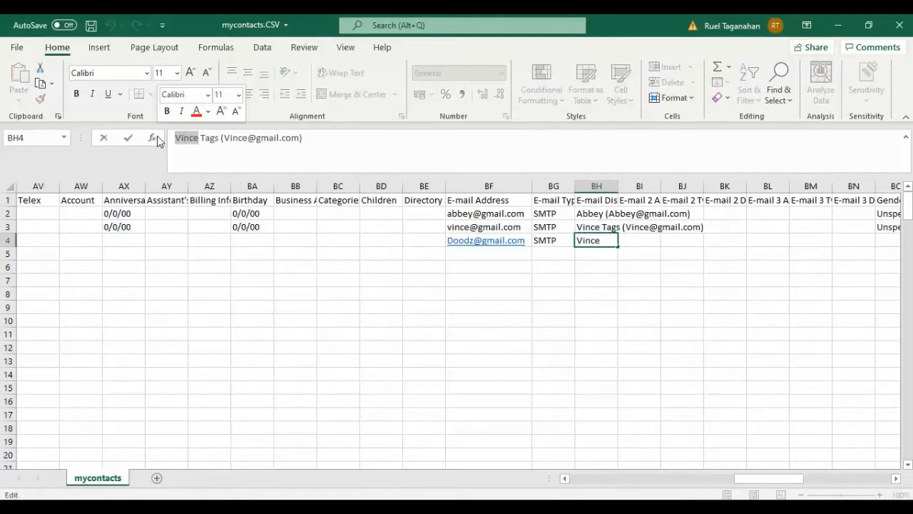
text(Doodz)
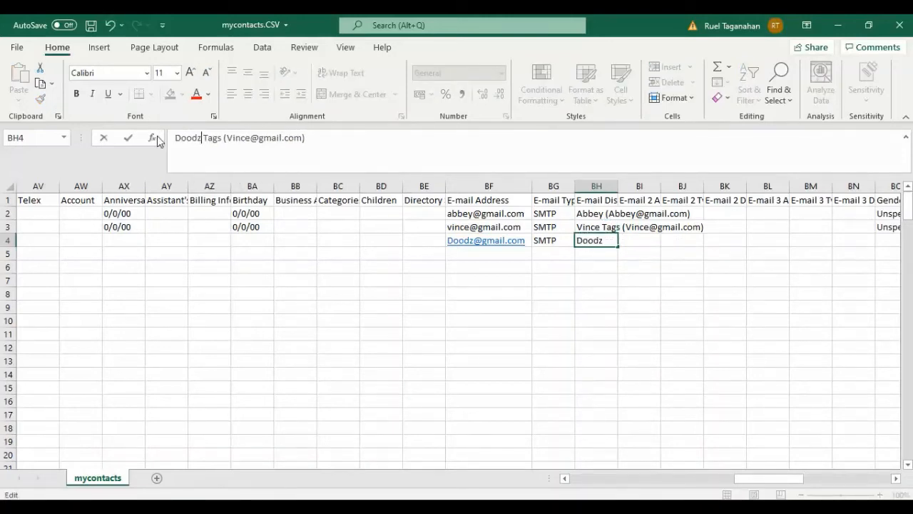
click(252, 139)
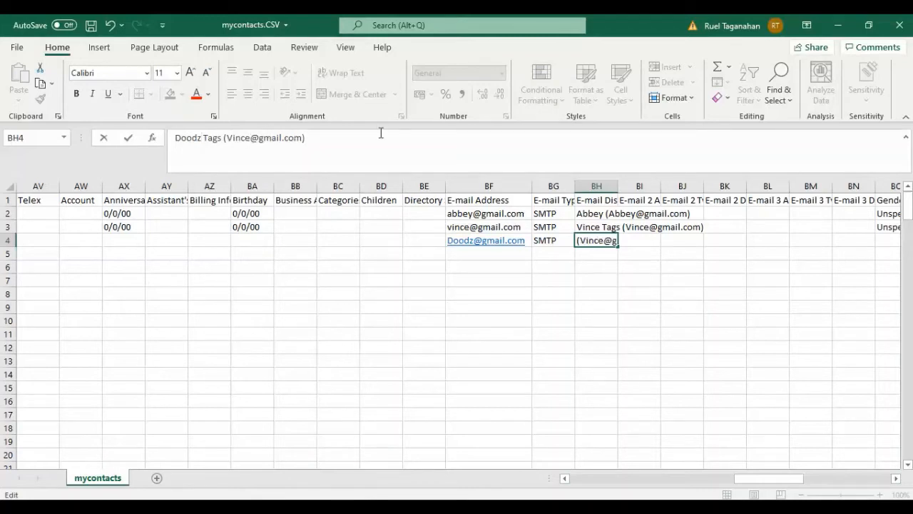
key(BackSpace)
key(BackSpace)
key(BackSpace)
key(BackSpace)
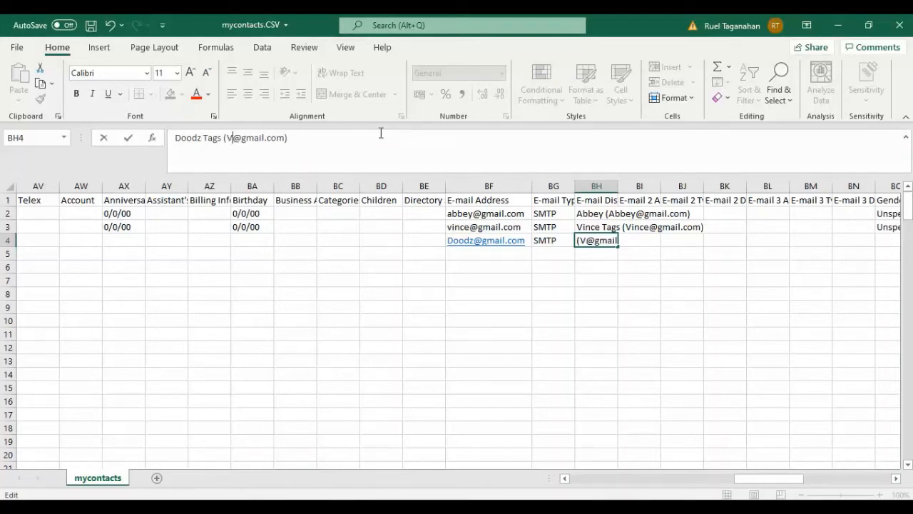
key(BackSpace)
text(Doo)
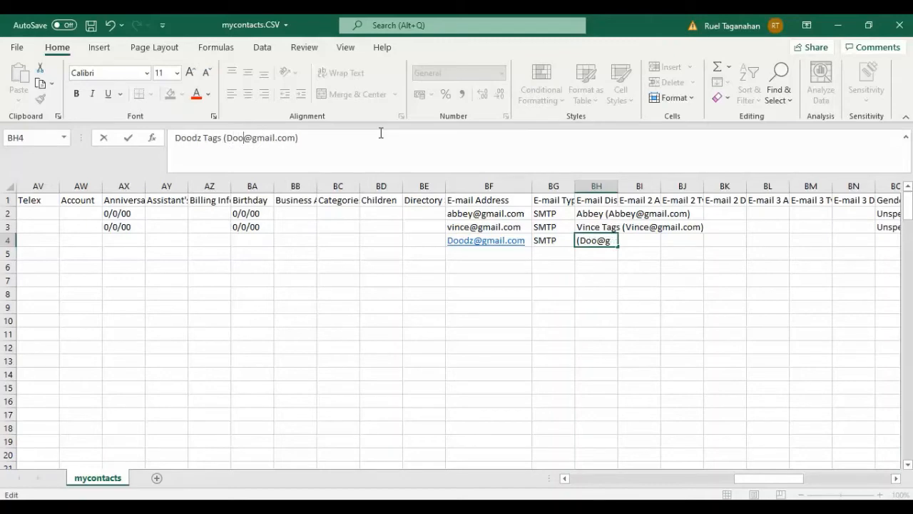
text(dz)
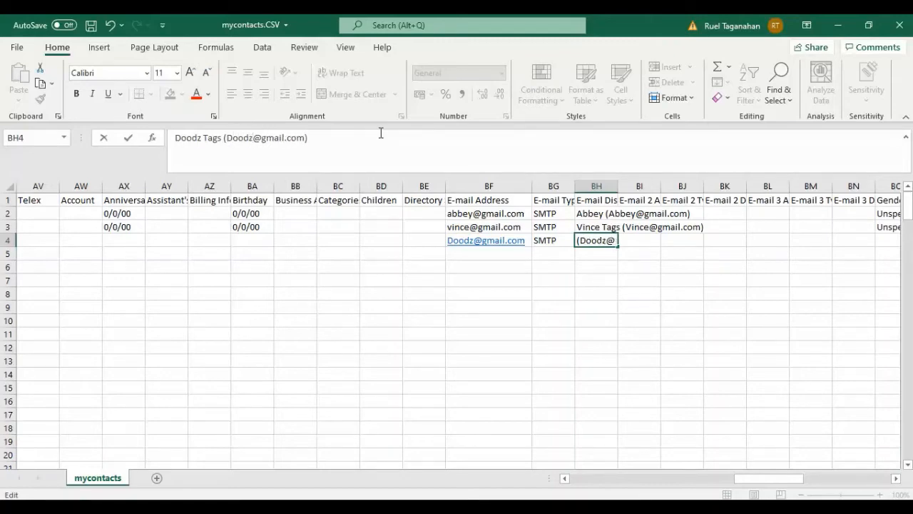
click(581, 324)
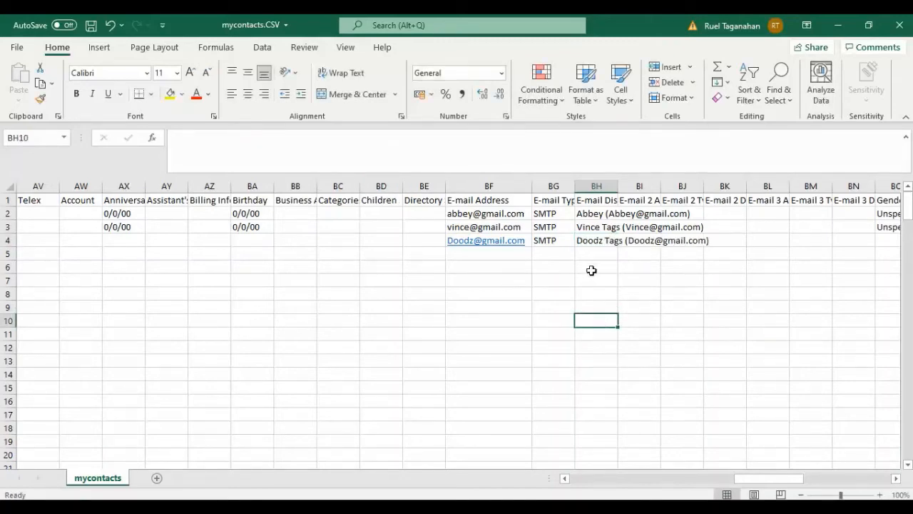
- Widen the E-mail Display Name, Mobile Phone and Home Phone 2 columns to fit their headers, and select Mobile Phone cell AO4
drag(619, 186, 717, 185)
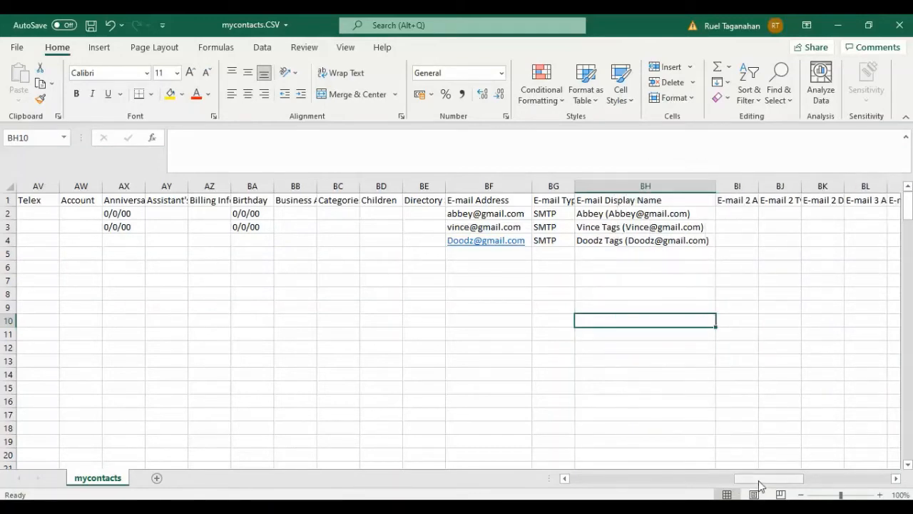
drag(760, 485, 703, 485)
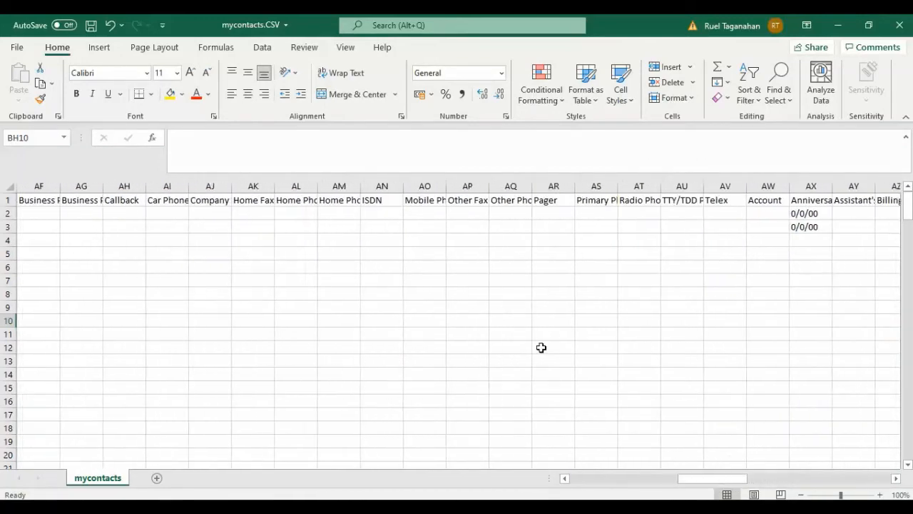
click(424, 201)
drag(445, 186, 485, 184)
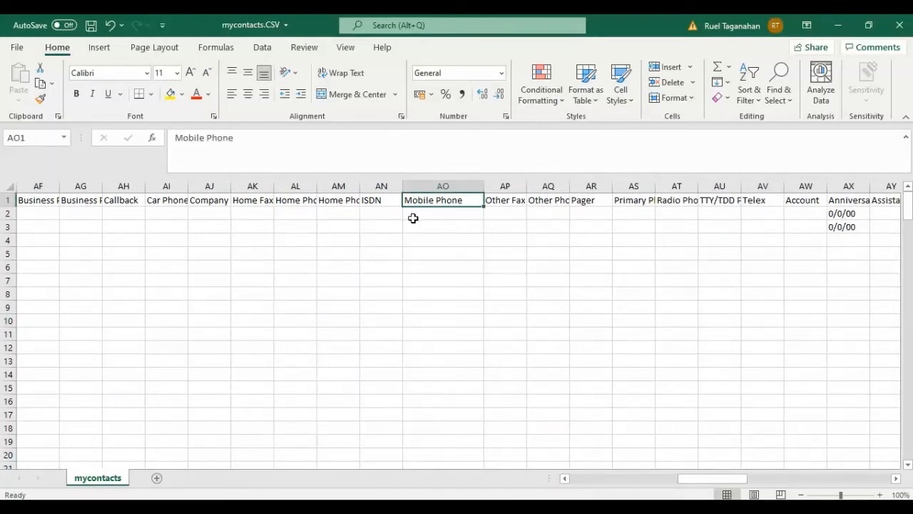
click(336, 201)
drag(360, 184, 408, 185)
click(486, 293)
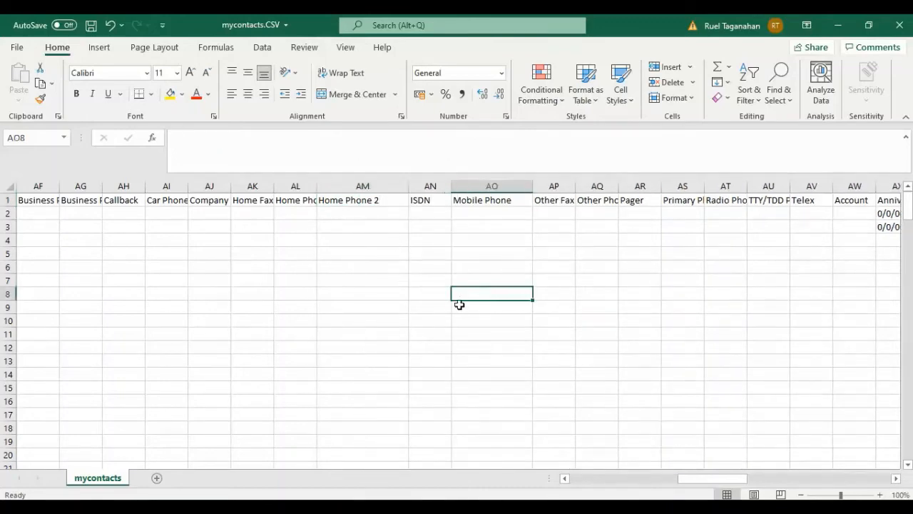
mouse_move(728, 478)
mouse_down()
mouse_move(674, 479)
mouse_move(785, 464)
mouse_move(734, 463)
mouse_up()
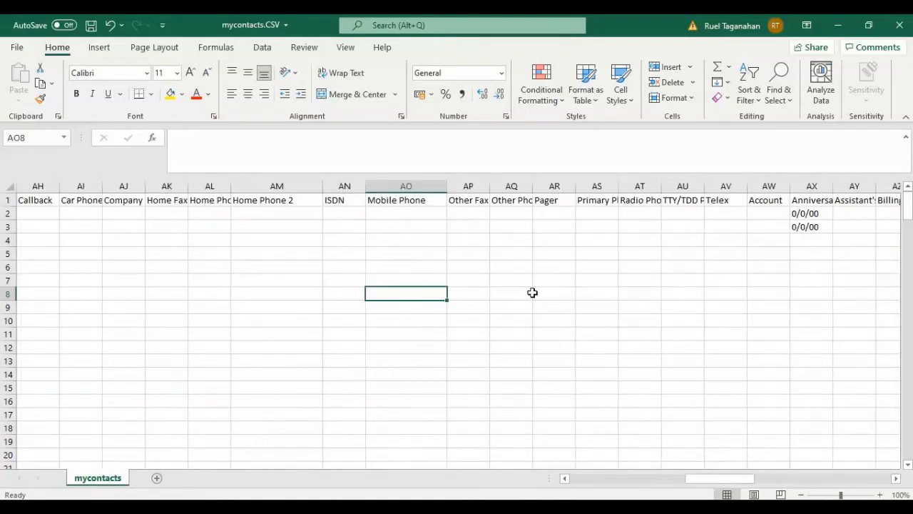
click(426, 242)
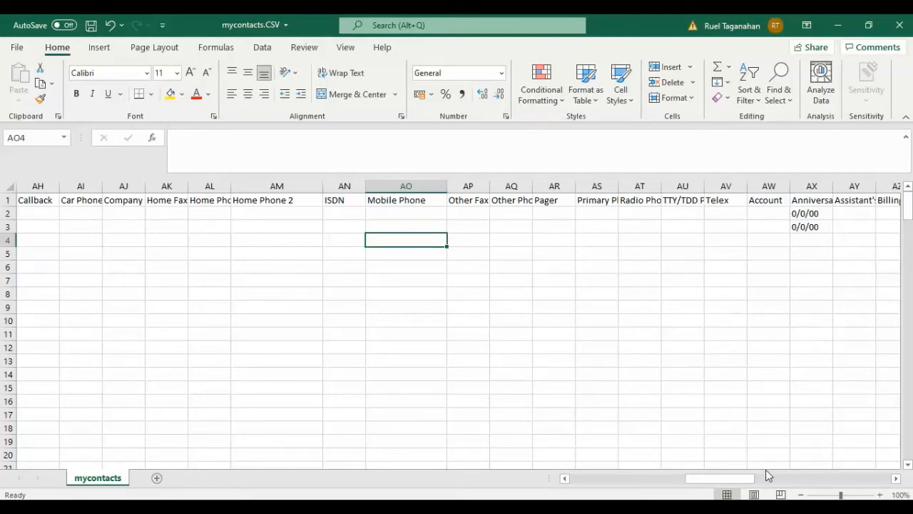
- Enter the new contact's mobile phone number in Mobile Phone cell AO4
drag(737, 480, 761, 482)
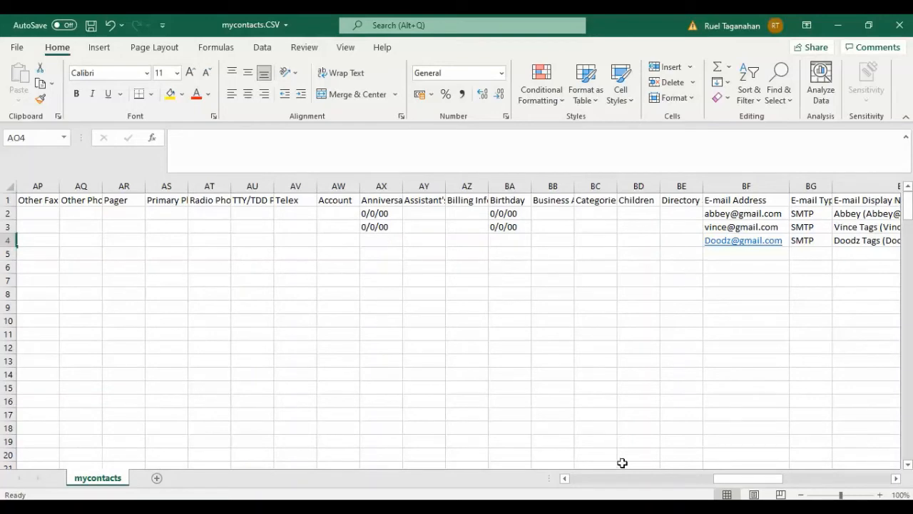
drag(717, 484, 676, 483)
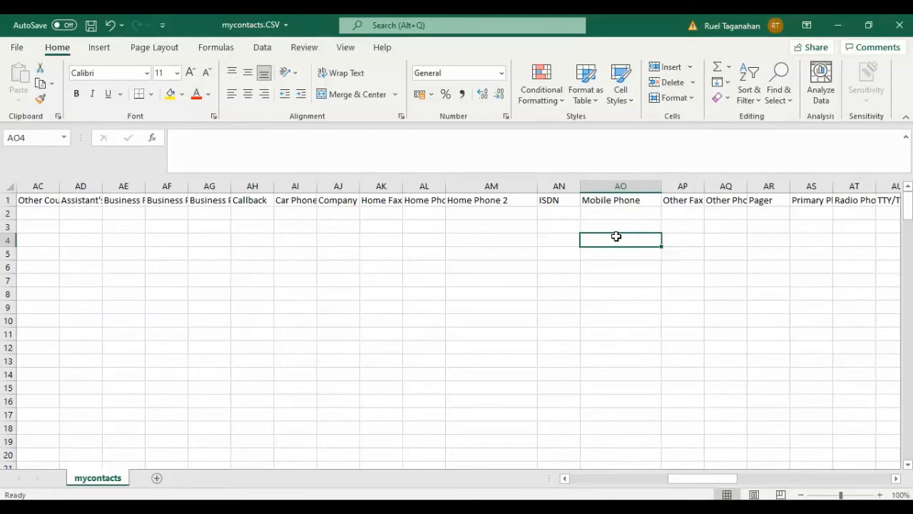
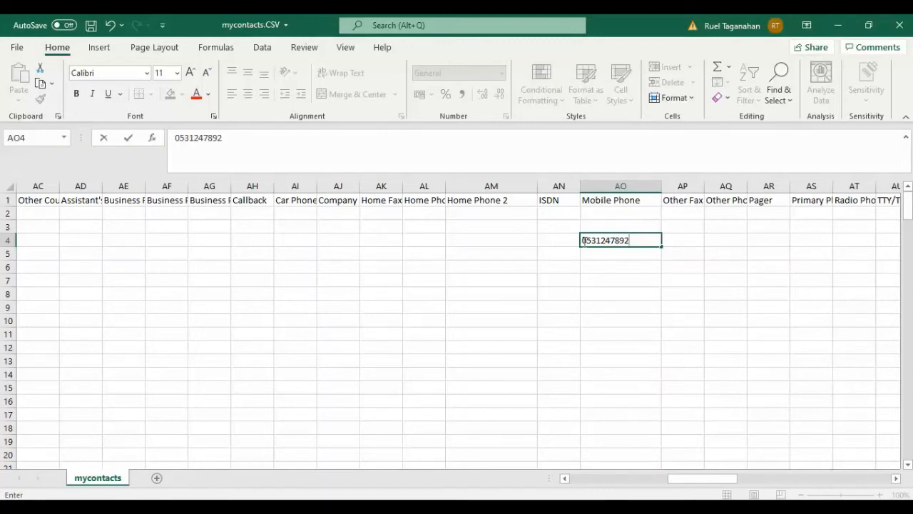
click(631, 305)
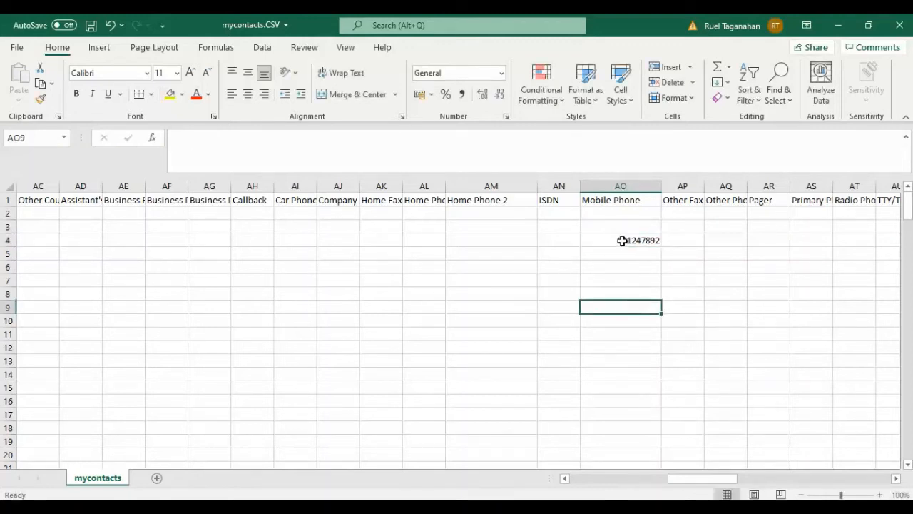
- Prefix the mobile number in AO4 with an apostrophe and a leading zero to store it as text
click(622, 240)
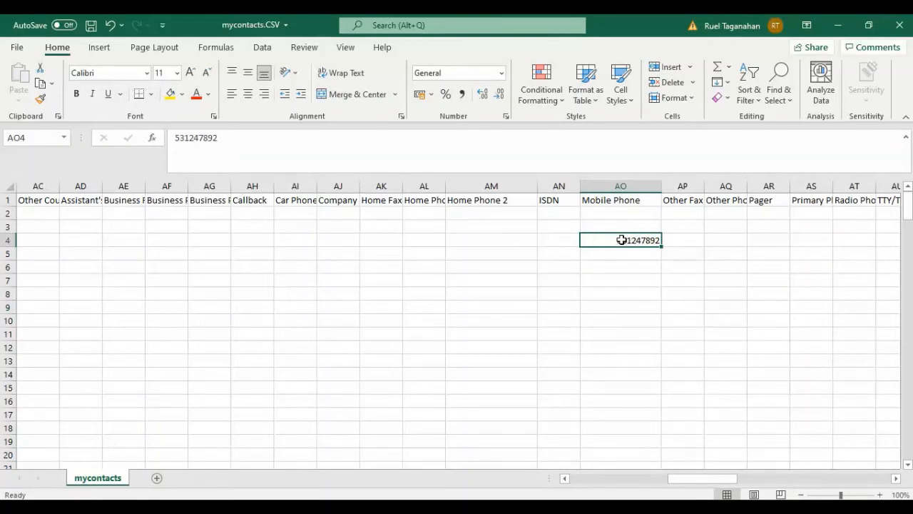
click(172, 137)
text(')
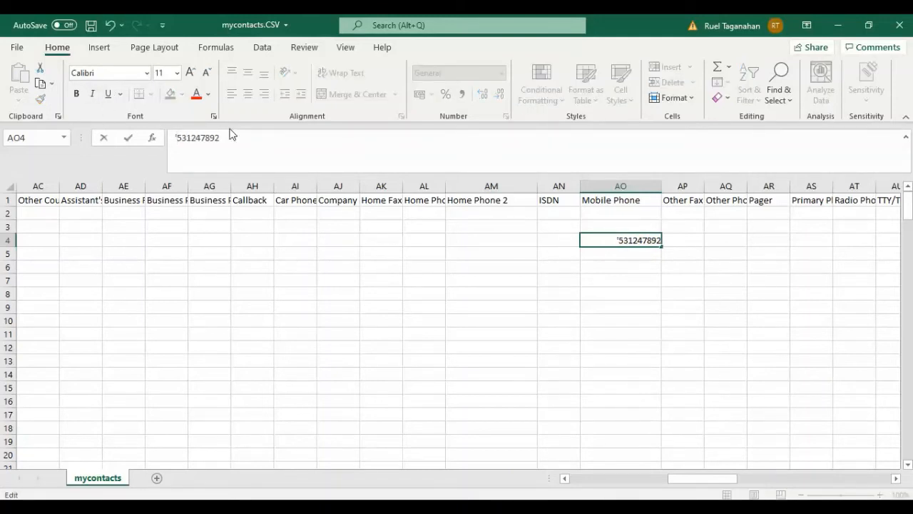
text(0)
click(657, 361)
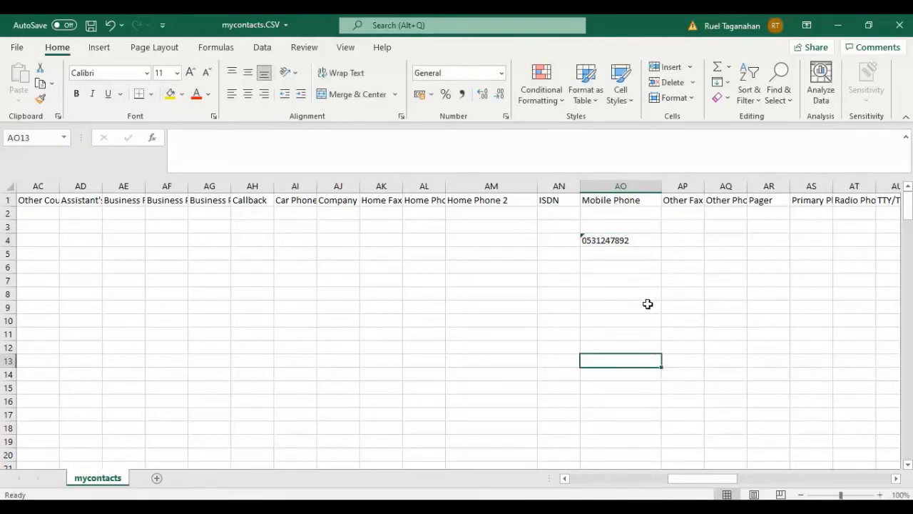
- Set the number format of Mobile Phone cell AO4 to Text
click(614, 240)
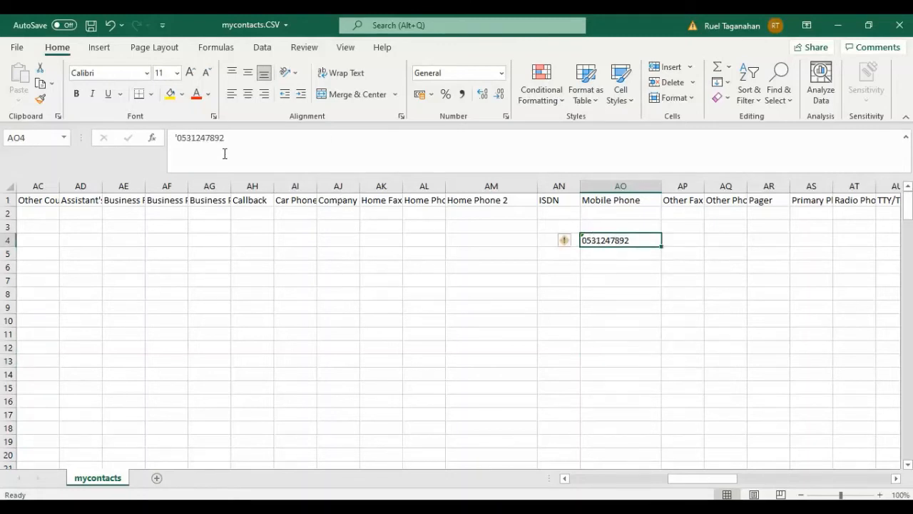
click(502, 74)
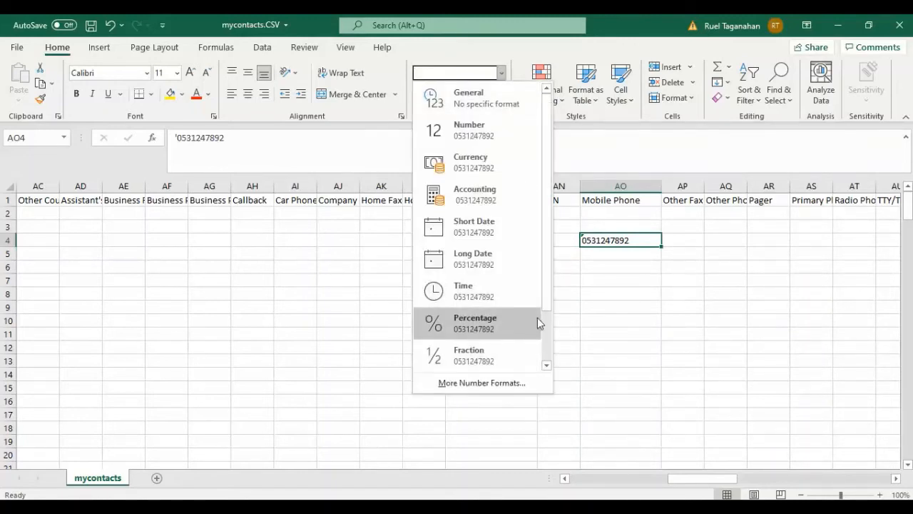
drag(546, 306, 543, 366)
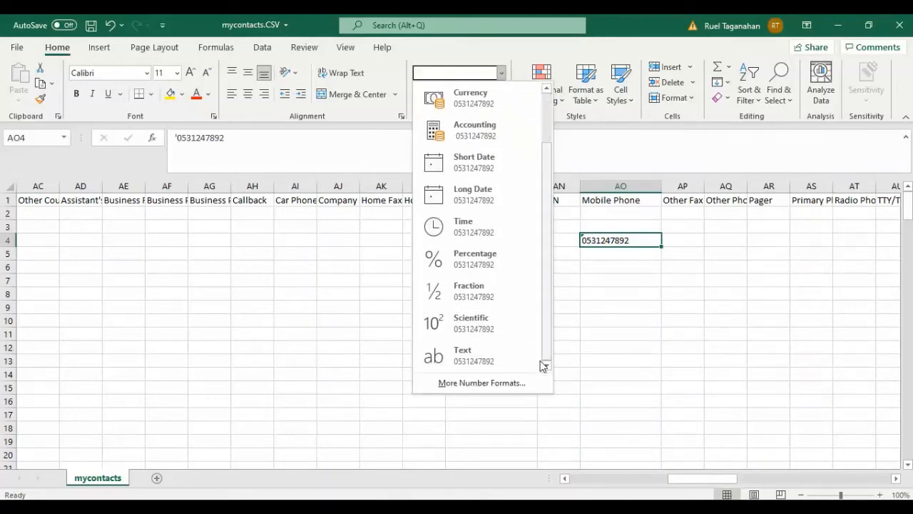
click(476, 357)
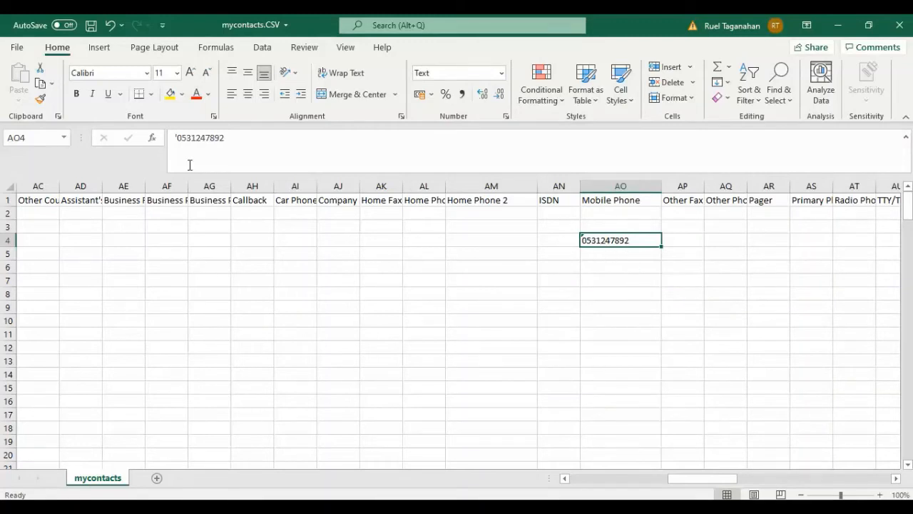
click(613, 259)
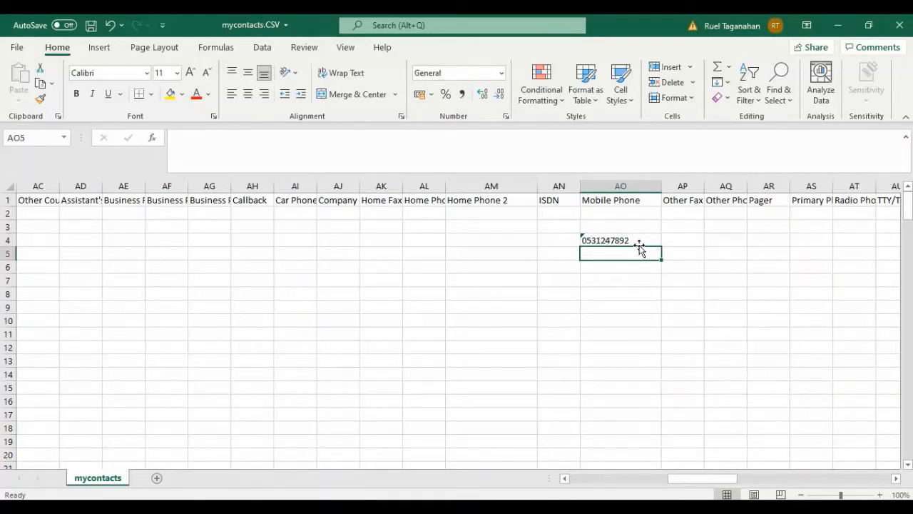
click(637, 236)
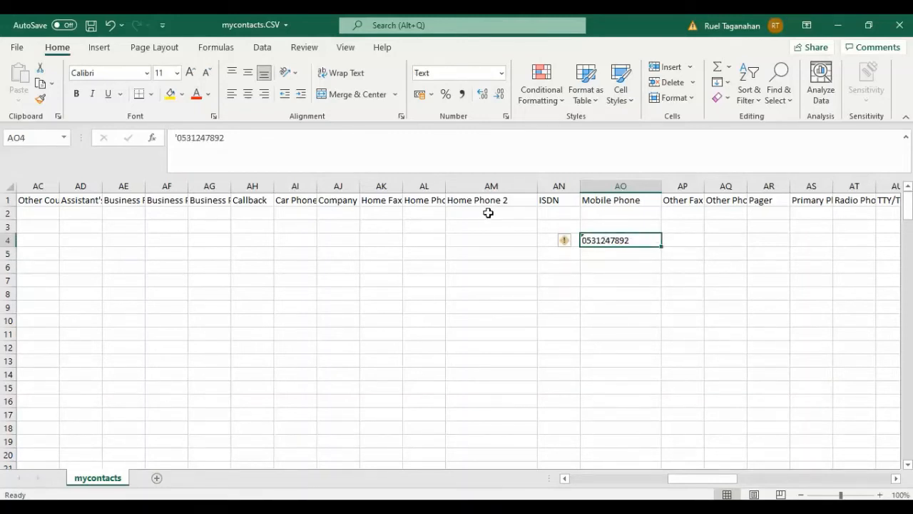
click(481, 236)
click(608, 281)
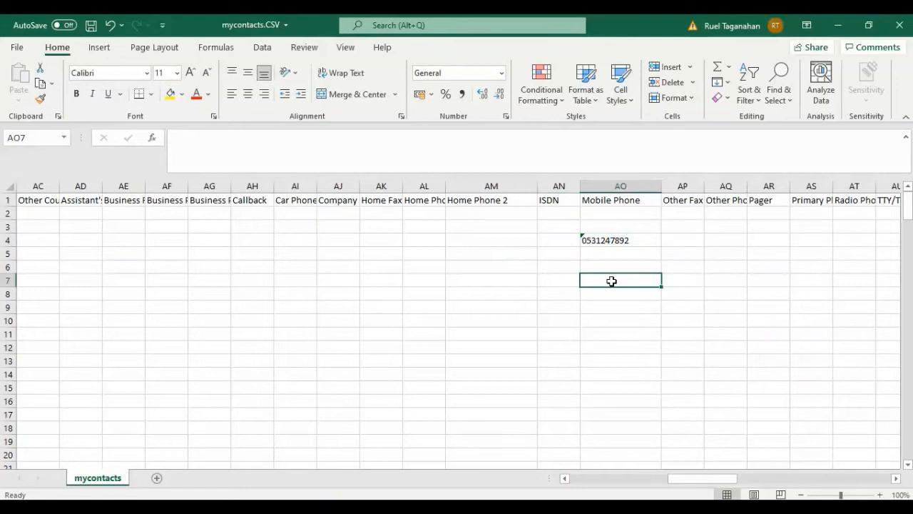
click(610, 237)
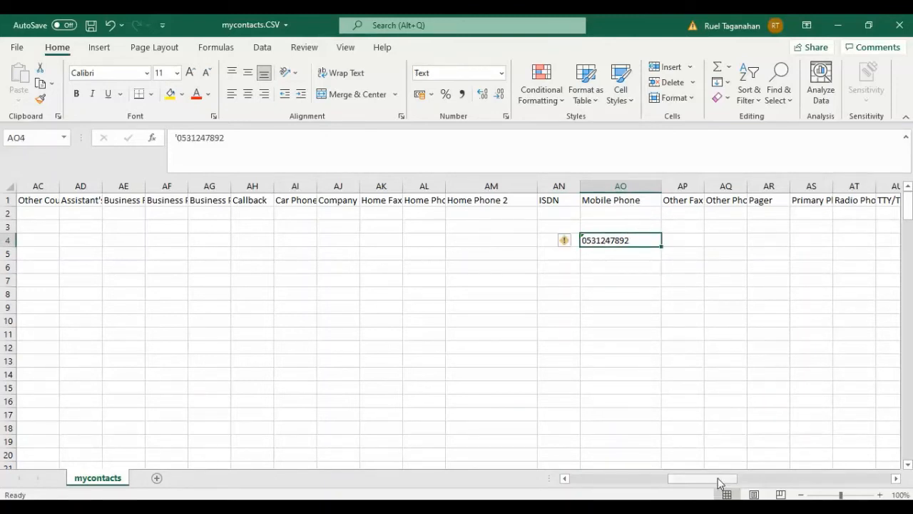
- Enter the first contact's mobile number in cell AO2, preceded by an apostrophe to keep the leading zero
click(618, 215)
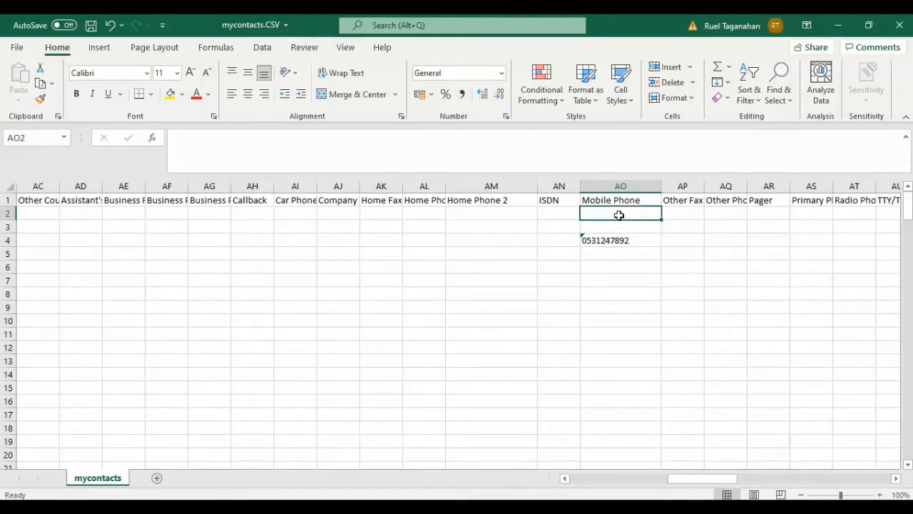
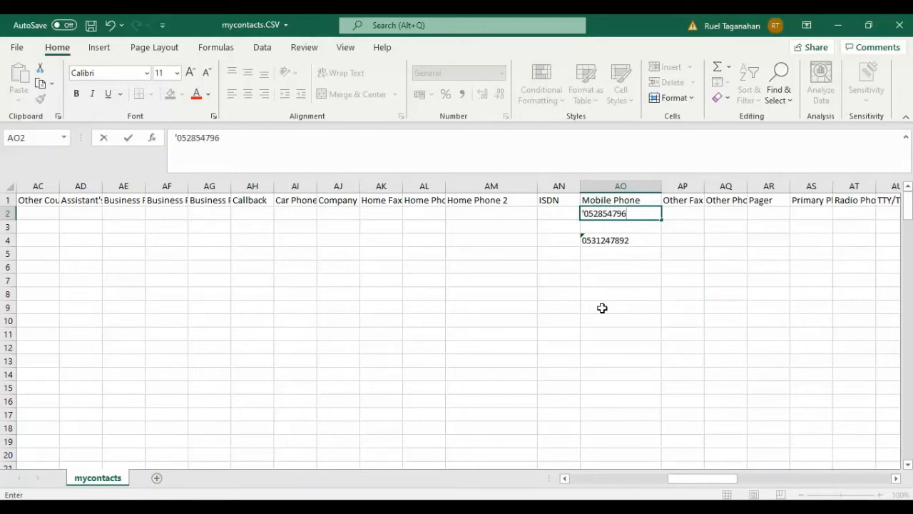
click(609, 296)
- Enter the second contact's phone number in cell AO3, preceded by an apostrophe to keep the leading zero
click(604, 227)
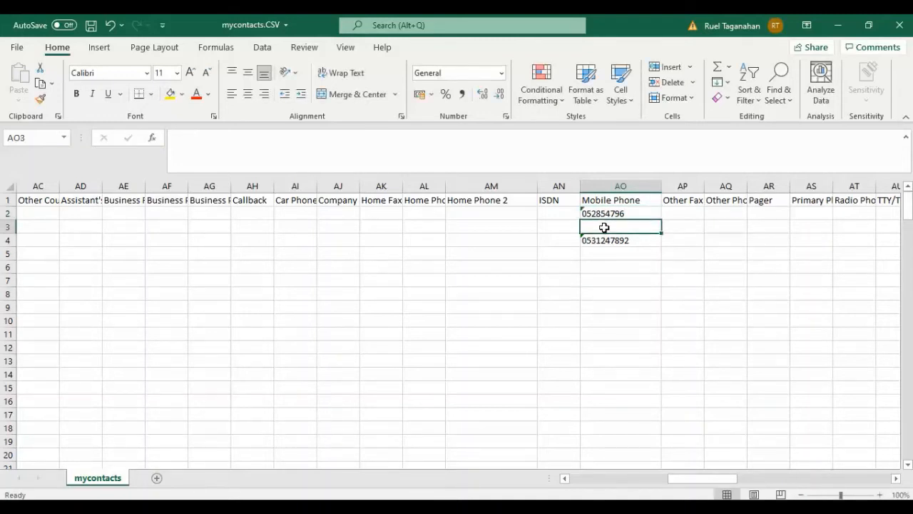
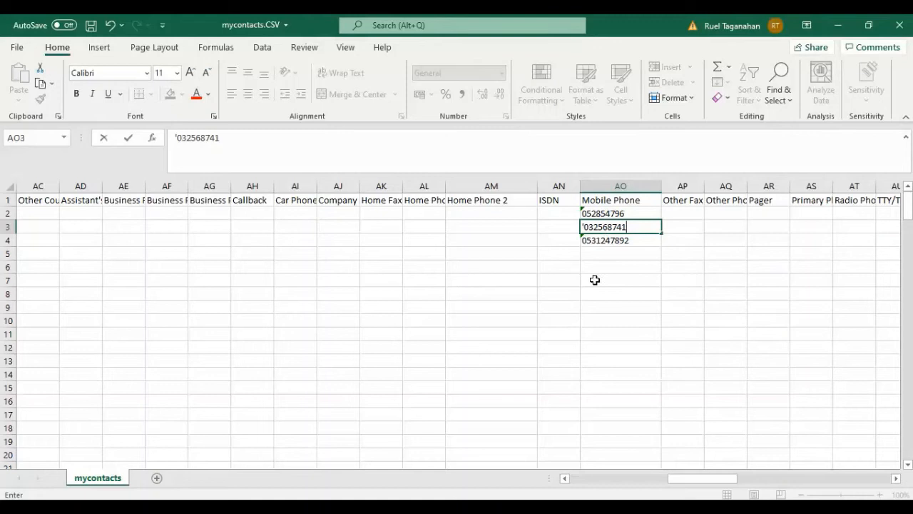
click(595, 280)
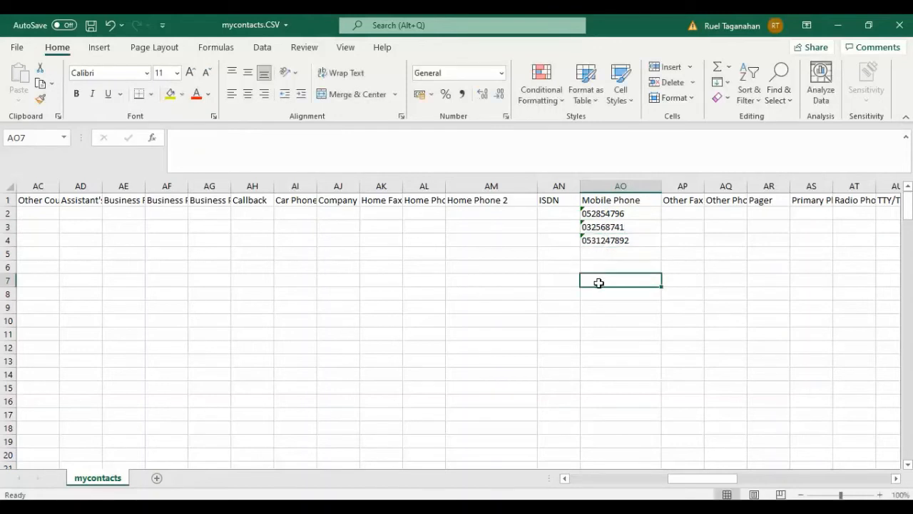
- Move the second contact's phone number from AO3 to Home Phone 2 cell AM3
click(605, 227)
click(618, 291)
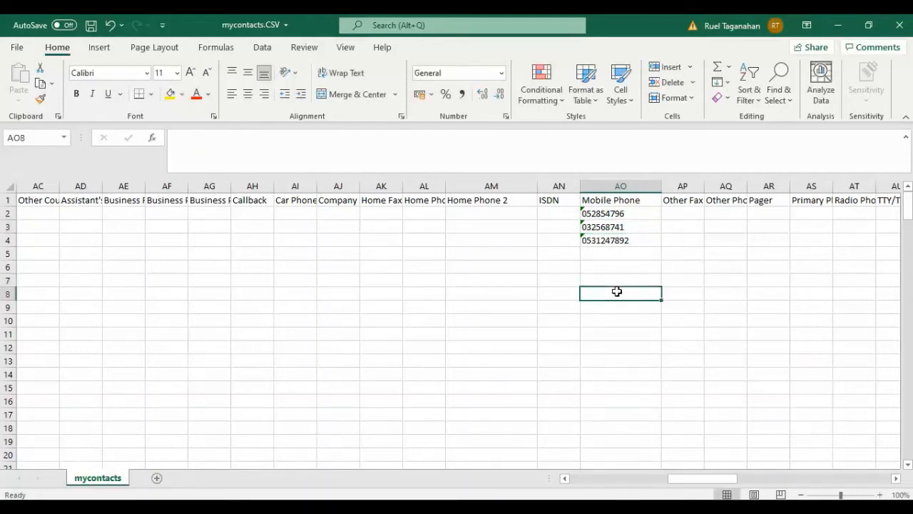
click(613, 226)
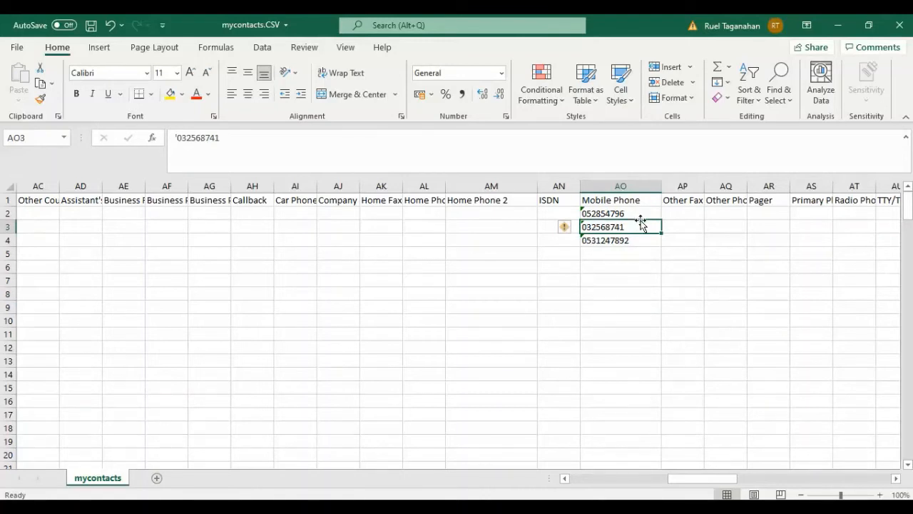
drag(641, 225, 532, 226)
click(591, 292)
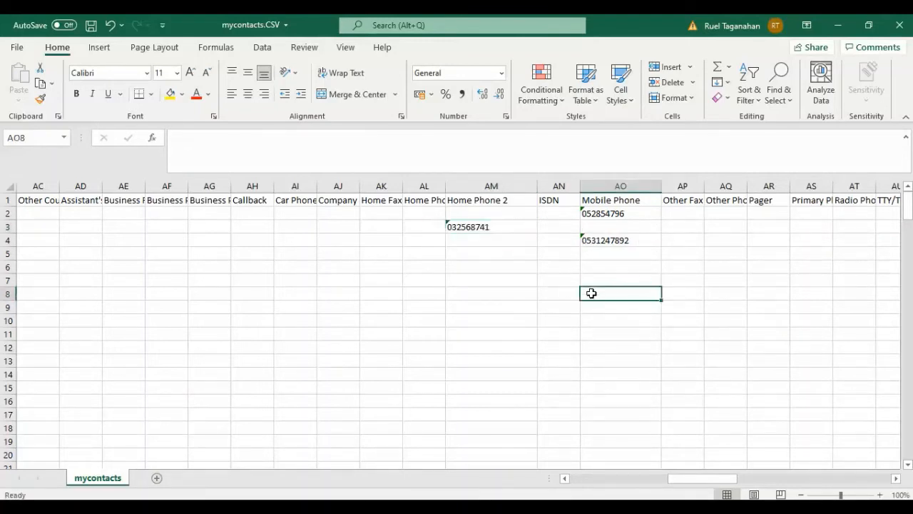
click(642, 278)
click(637, 345)
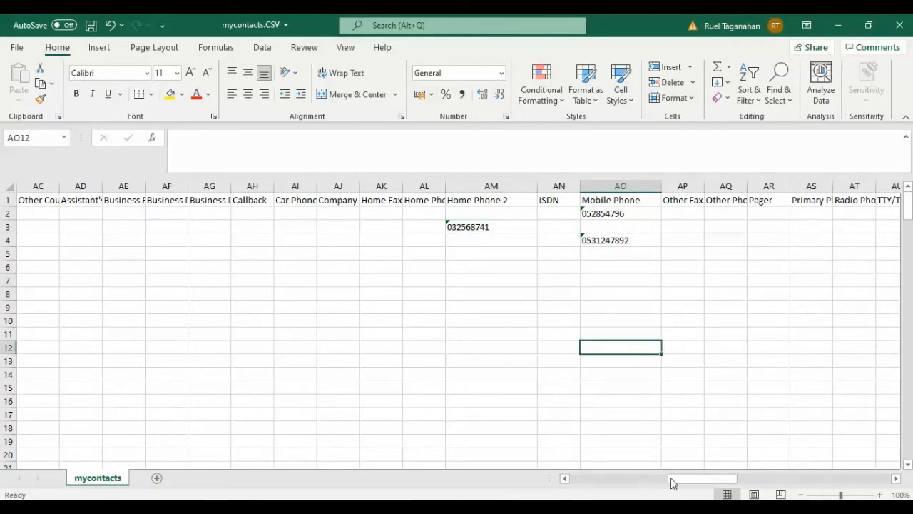
- Review the name and e-mail columns, the new contact's row 4 and the empty rows available for further contacts
drag(677, 481, 564, 480)
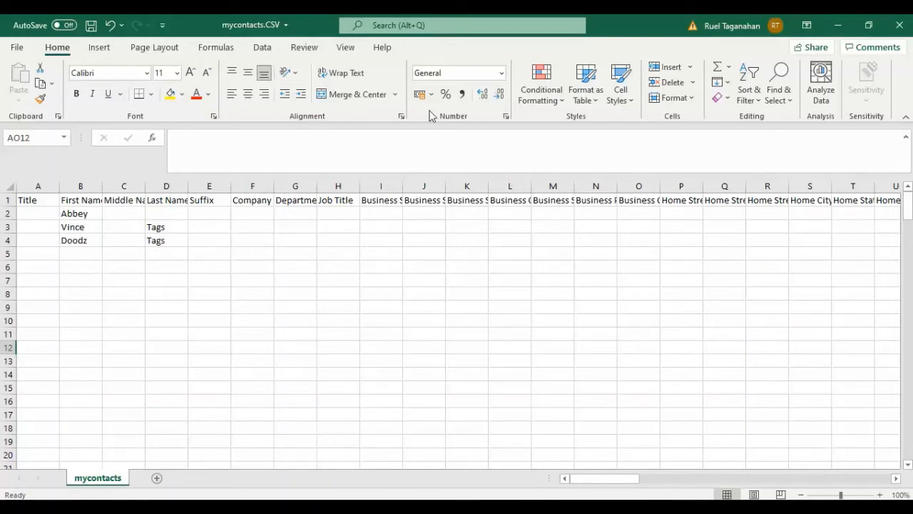
drag(82, 248, 84, 389)
drag(176, 251, 163, 388)
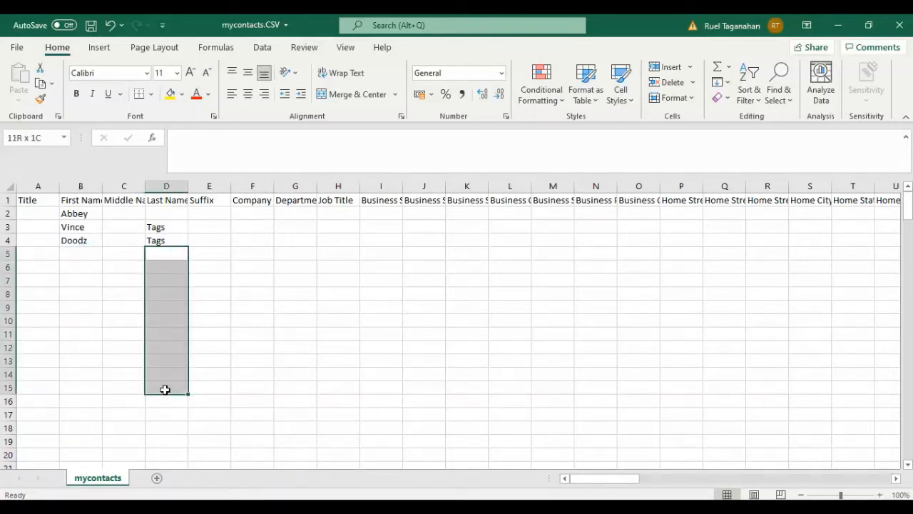
drag(622, 481, 791, 486)
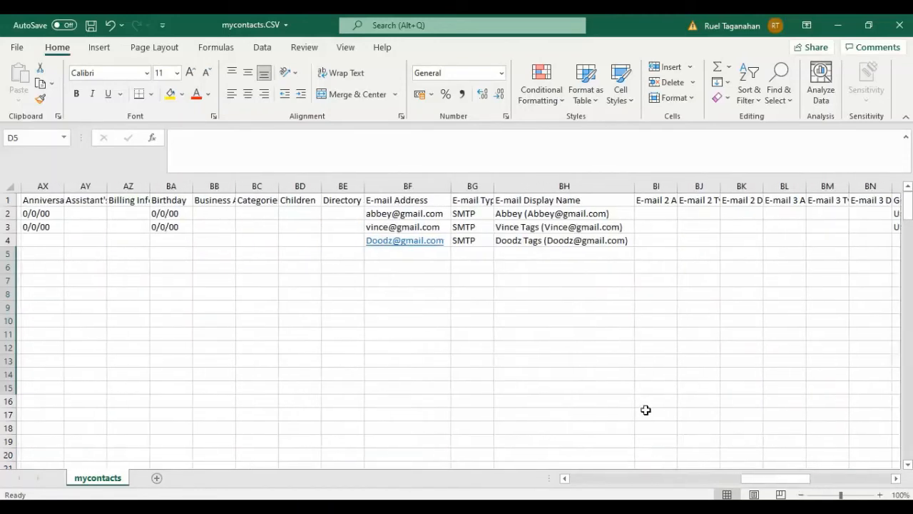
click(6, 240)
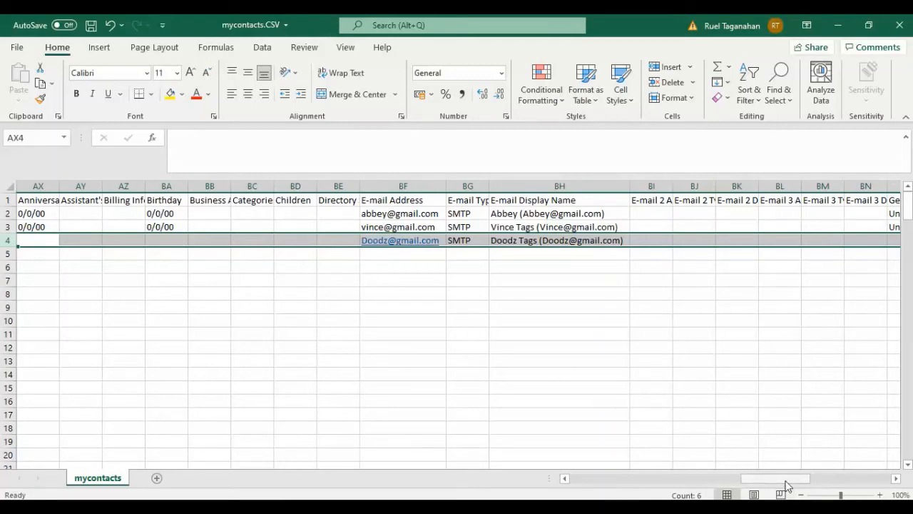
drag(784, 485, 461, 485)
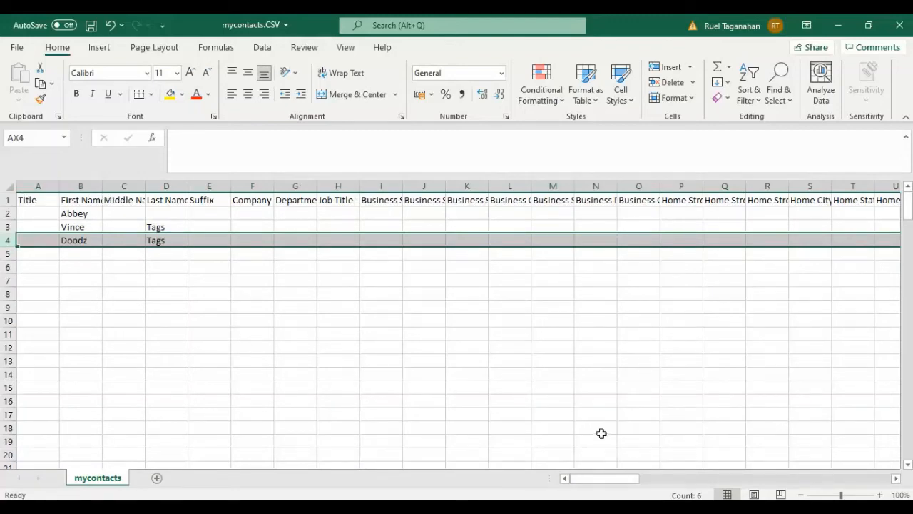
drag(602, 483, 487, 426)
click(80, 255)
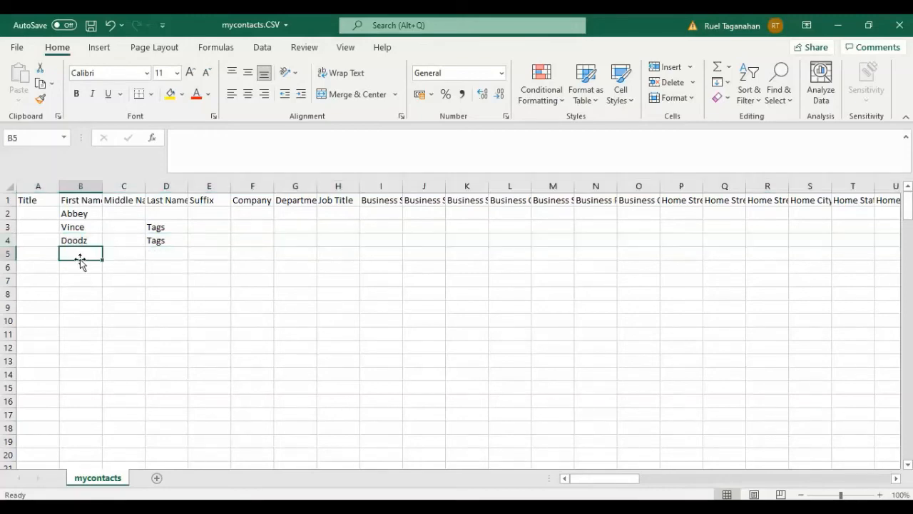
click(79, 267)
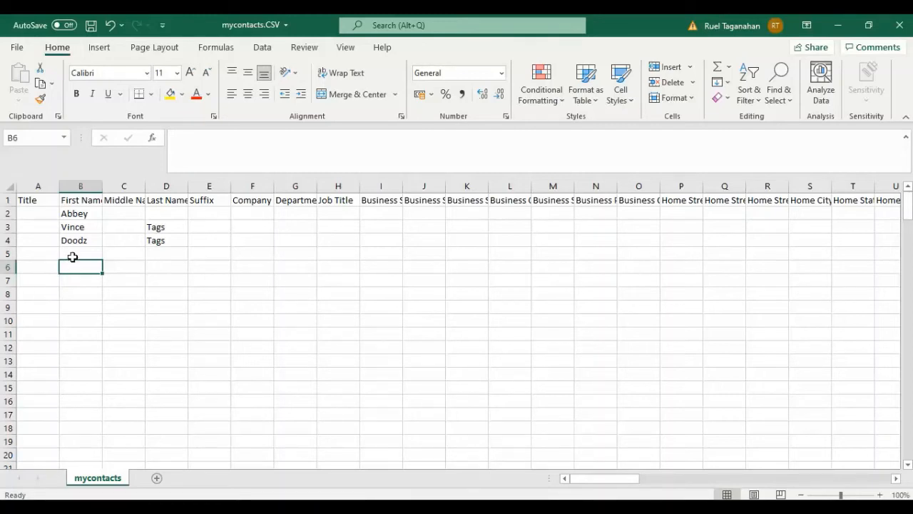
drag(72, 257, 79, 430)
drag(153, 253, 157, 403)
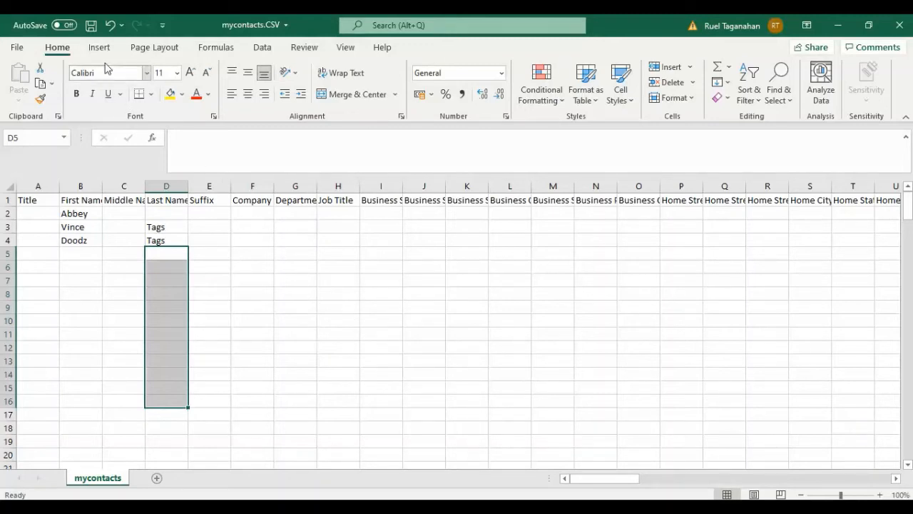
- Save the edited contacts file mycontacts.CSV
click(92, 25)
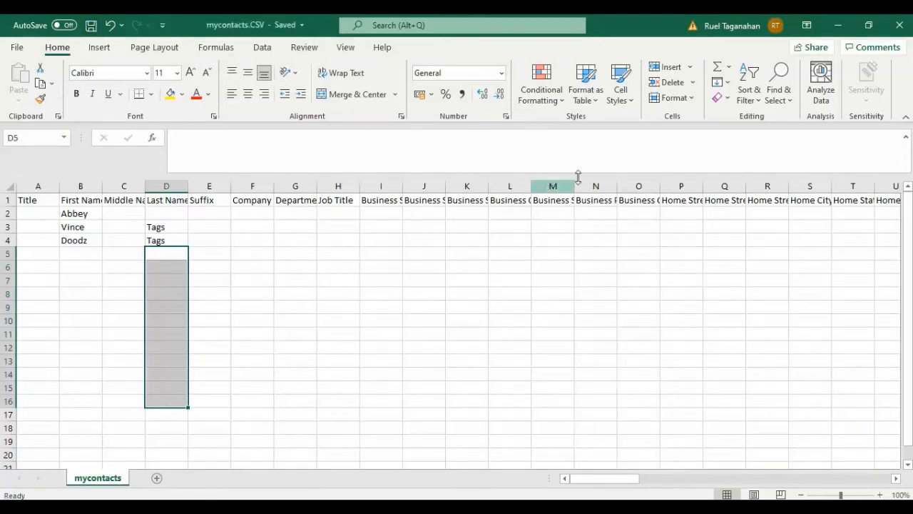
- Examine the first names of the existing contacts in cells B2 and B3
click(90, 212)
click(80, 225)
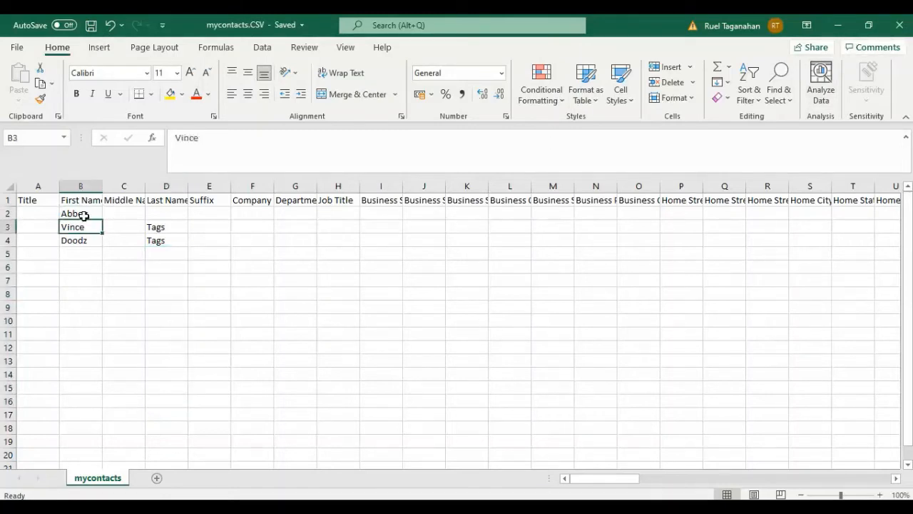
click(75, 213)
click(78, 224)
click(83, 215)
click(77, 227)
click(75, 212)
click(79, 229)
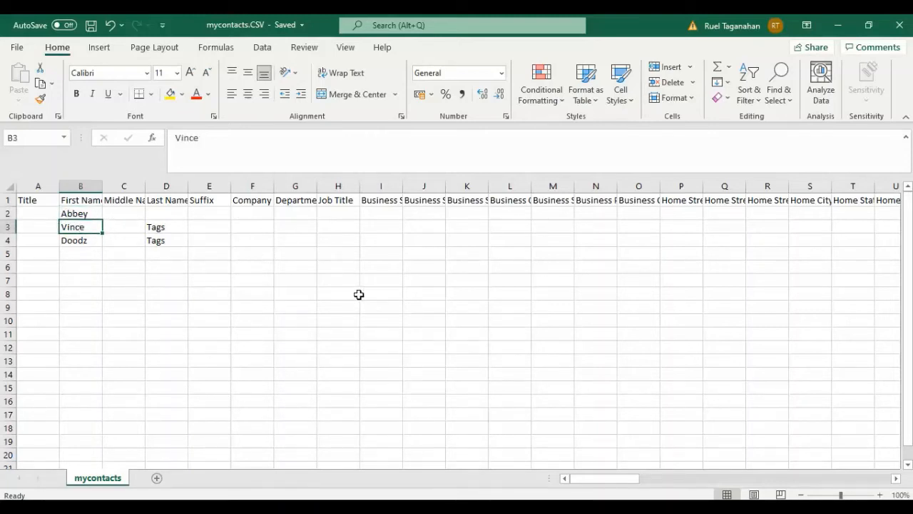
- Close the mycontacts.CSV workbook and switch back to the Outlook contacts window
click(898, 28)
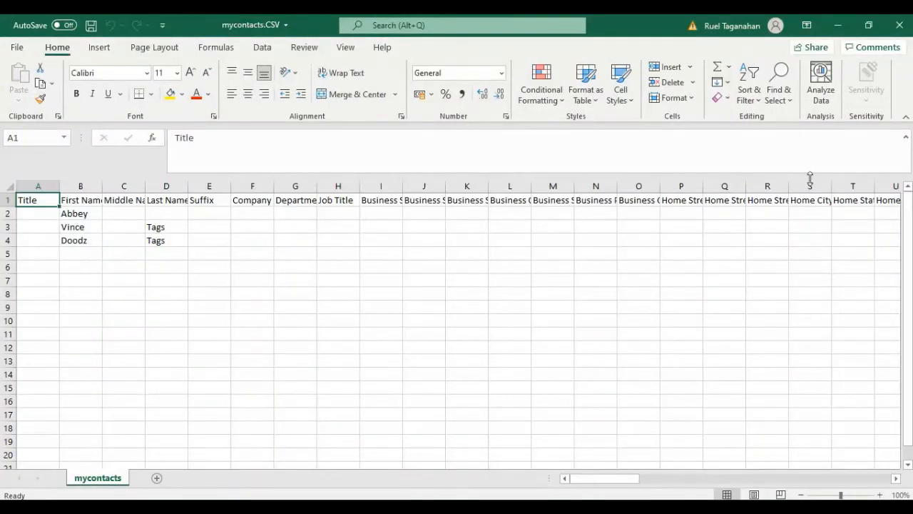
click(899, 25)
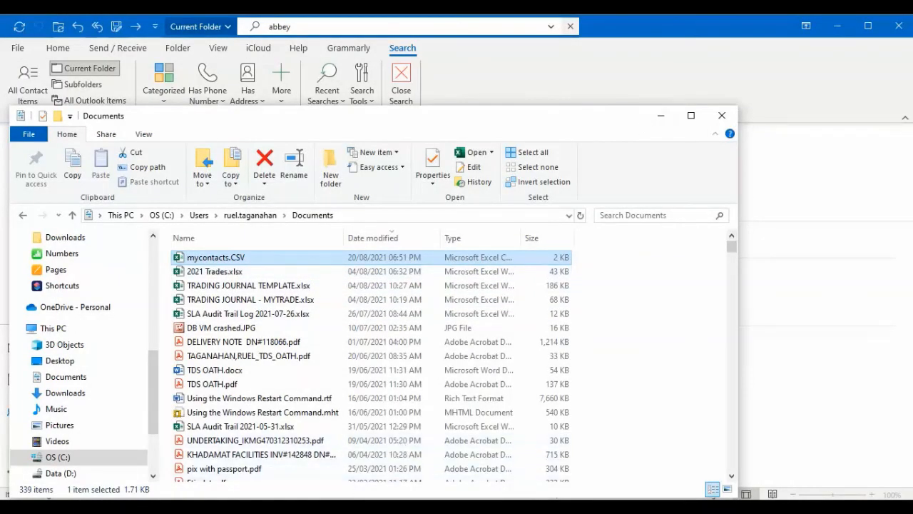
click(311, 507)
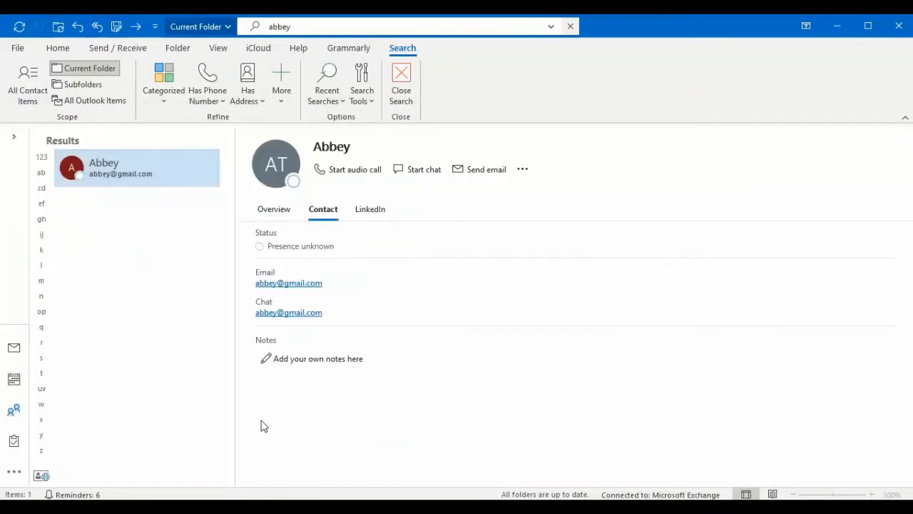
- Start an Outlook import from another program or file, using the Comma Separated Values file type
click(17, 49)
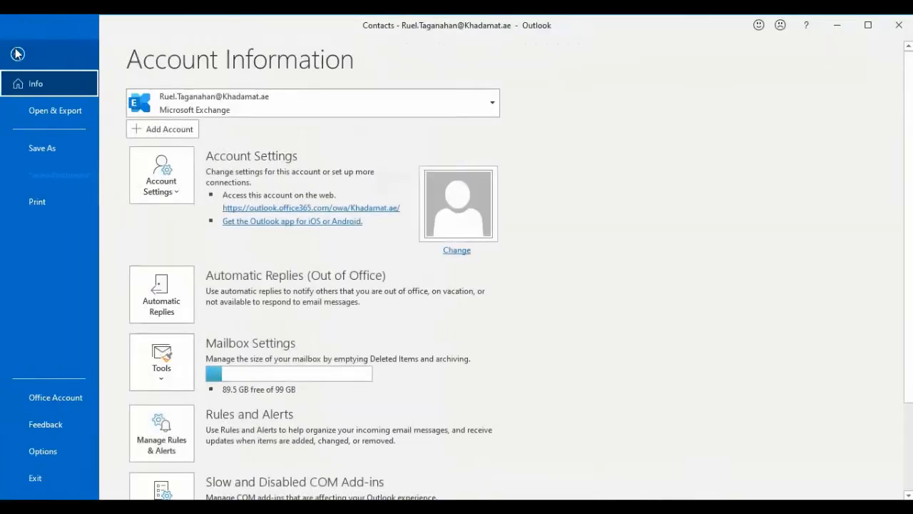
click(47, 113)
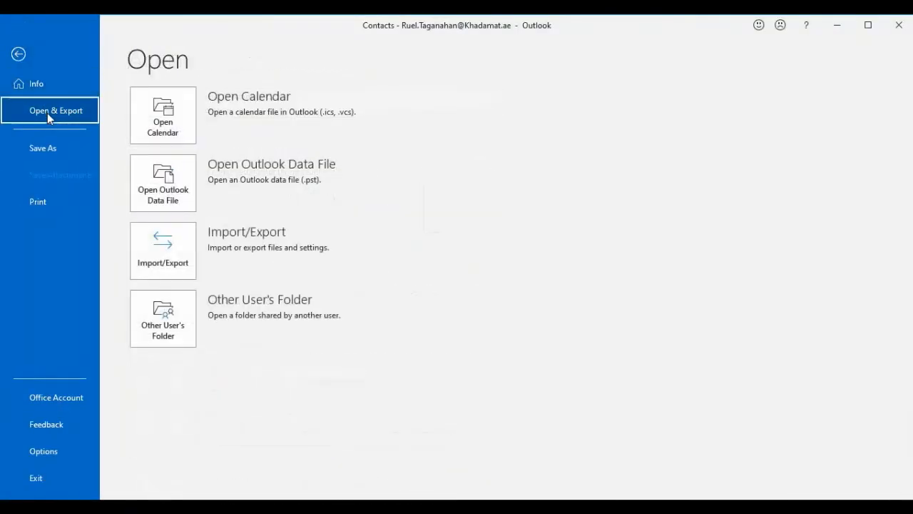
click(164, 264)
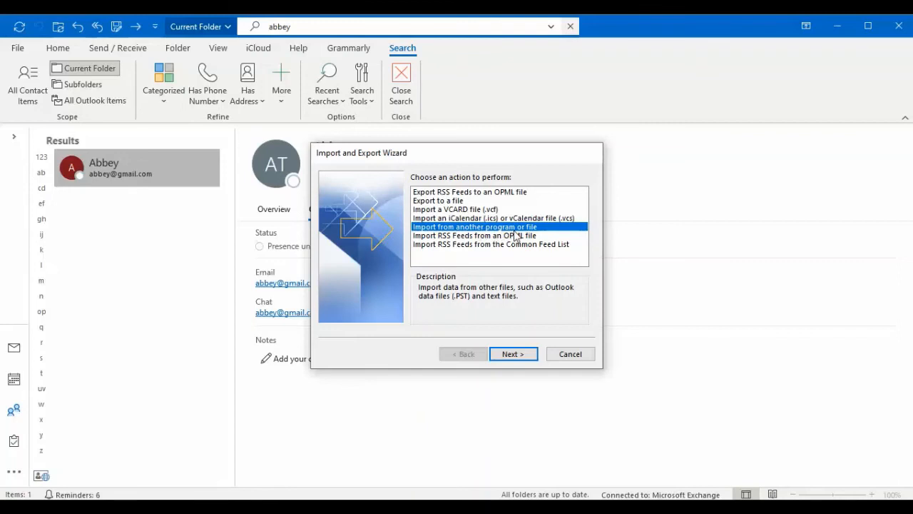
click(524, 354)
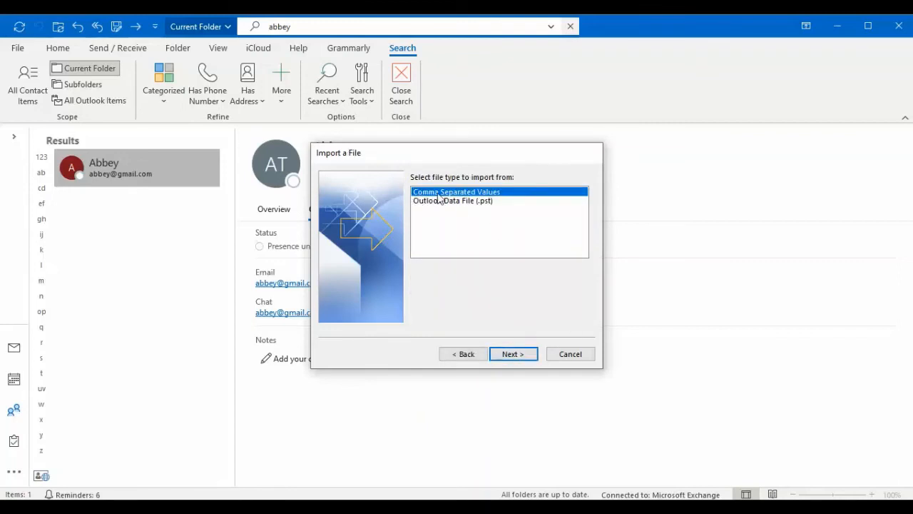
click(523, 356)
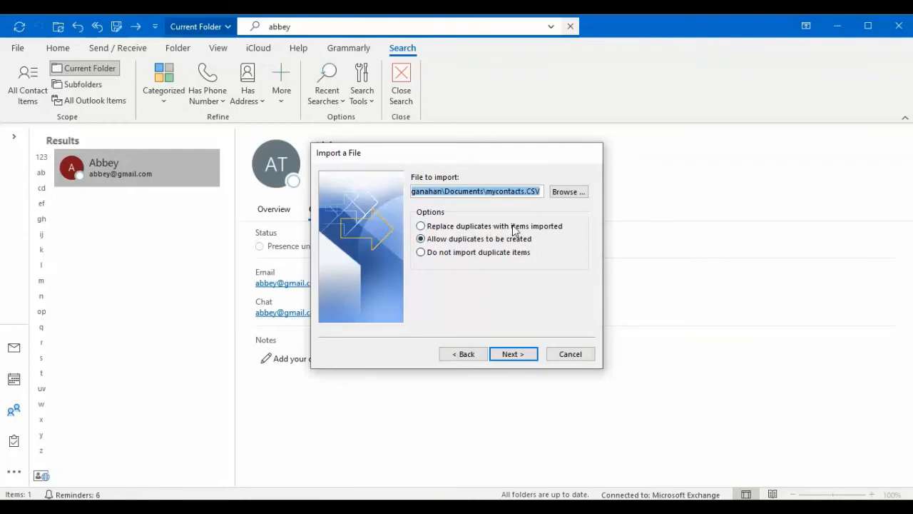
- Import mycontacts.CSV into the Contacts folder, replacing duplicates with items imported
click(488, 229)
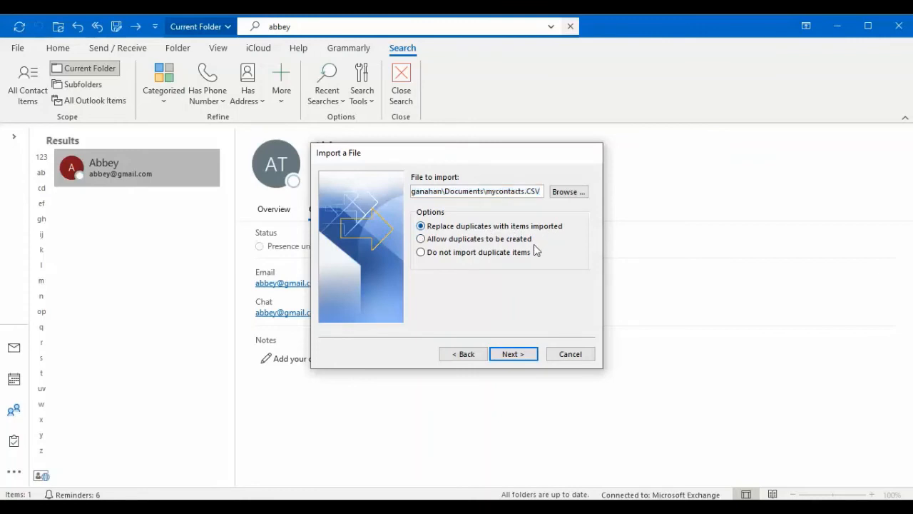
click(465, 255)
click(470, 229)
click(514, 355)
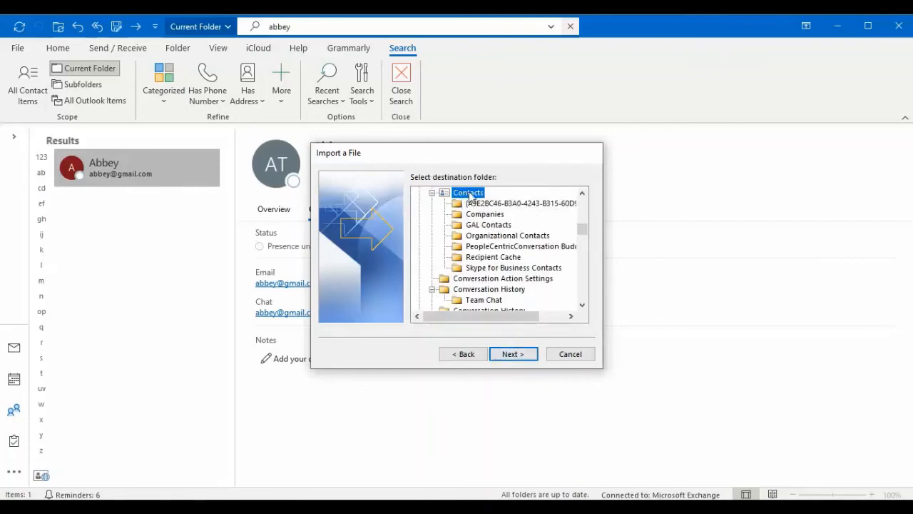
click(517, 355)
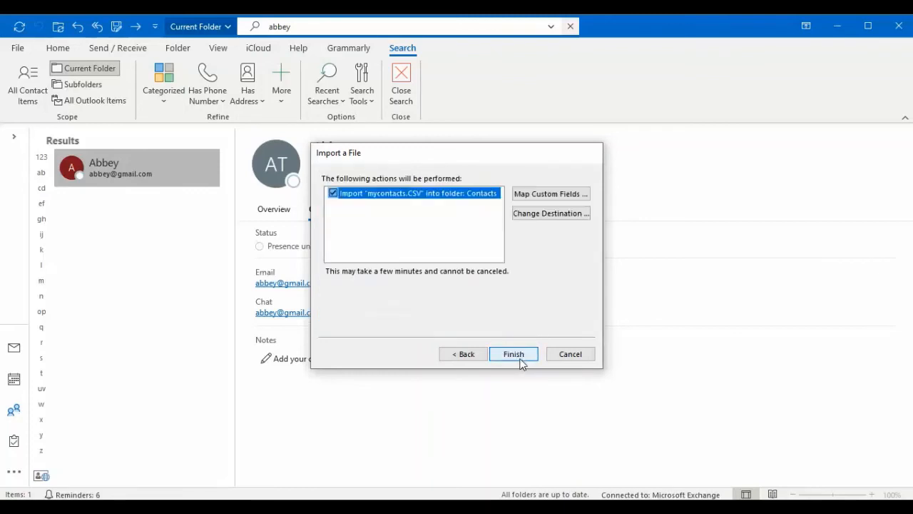
click(514, 354)
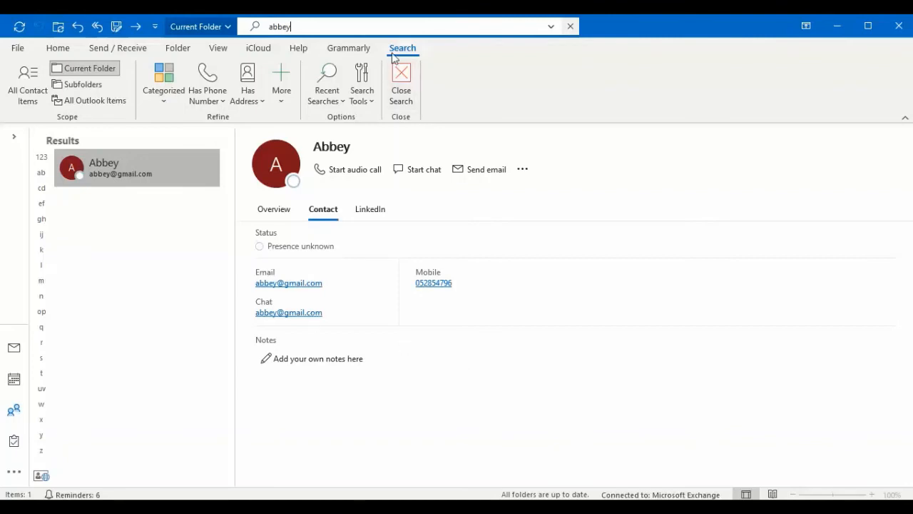
- Search the current contacts folder for the second contact by first name
click(401, 25)
key(BackSpace)
key(BackSpace)
key(BackSpace)
key(BackSpace)
key(BackSpace)
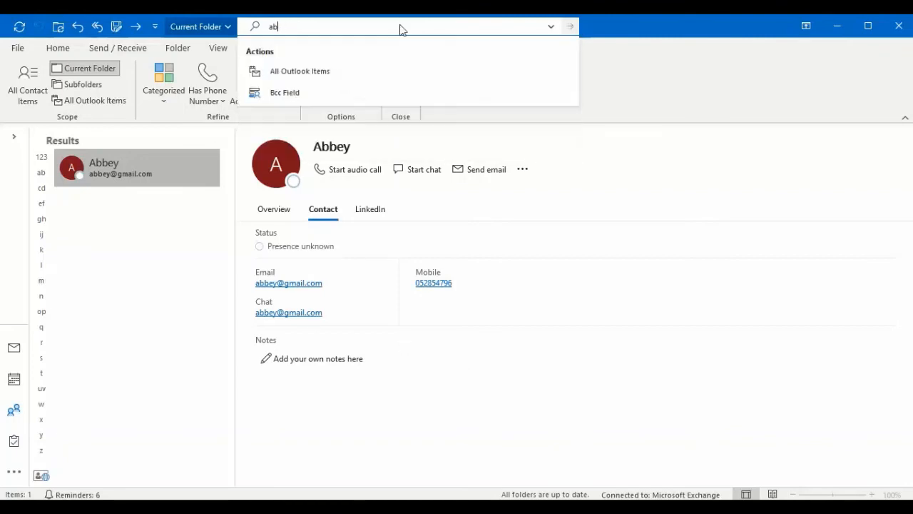
text(vince)
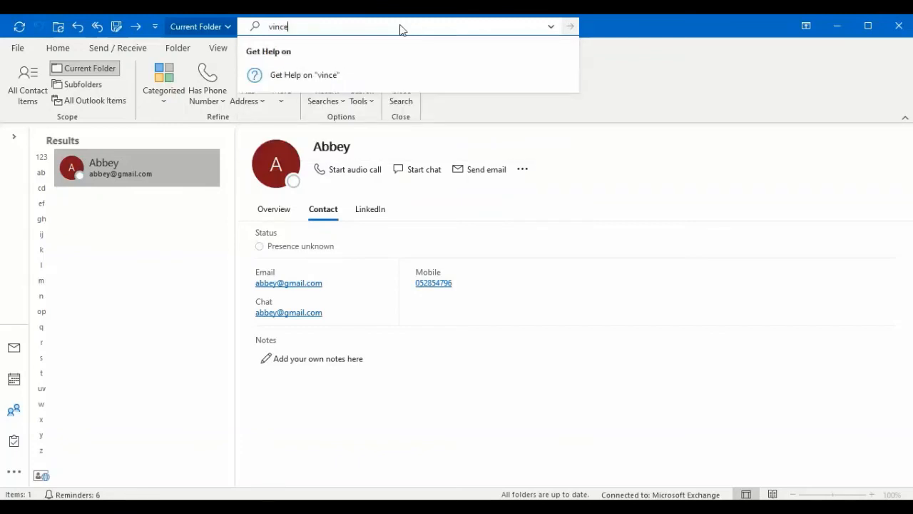
key(Return)
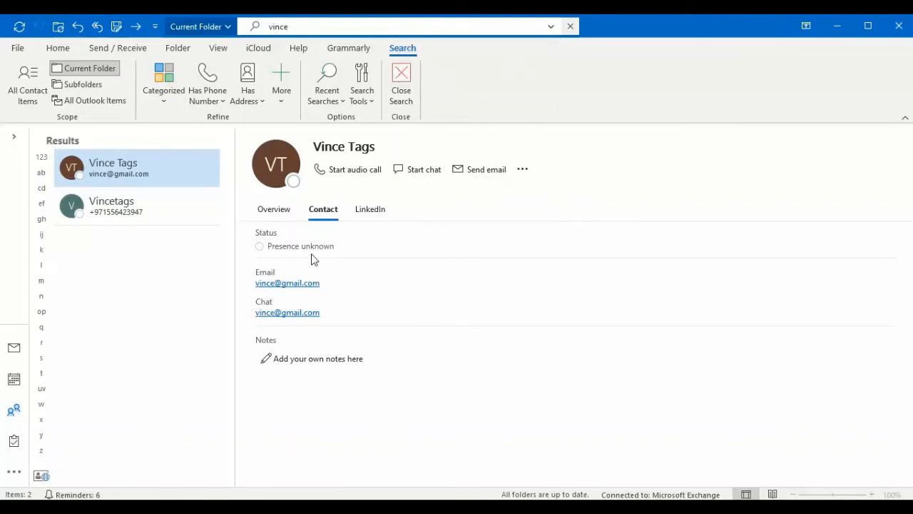
- Check the second contact's overview, contact and LinkedIn details for the imported phone number
click(278, 212)
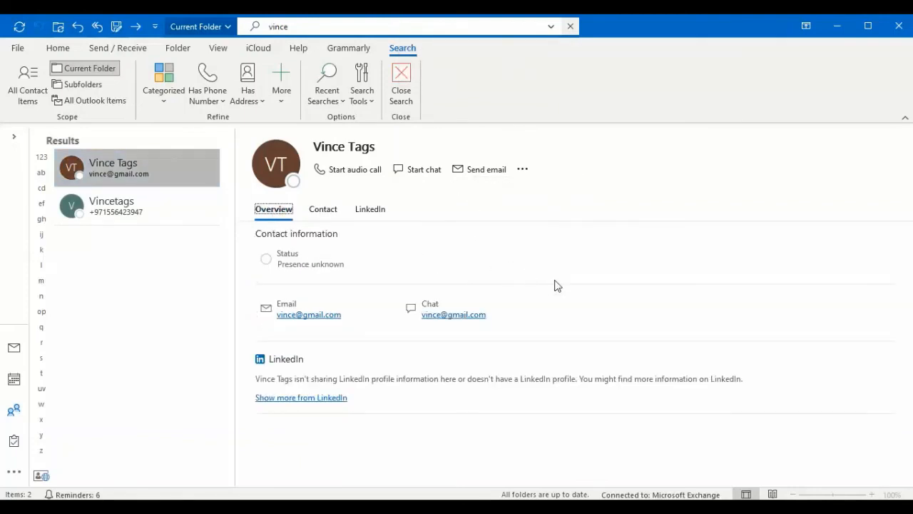
click(321, 211)
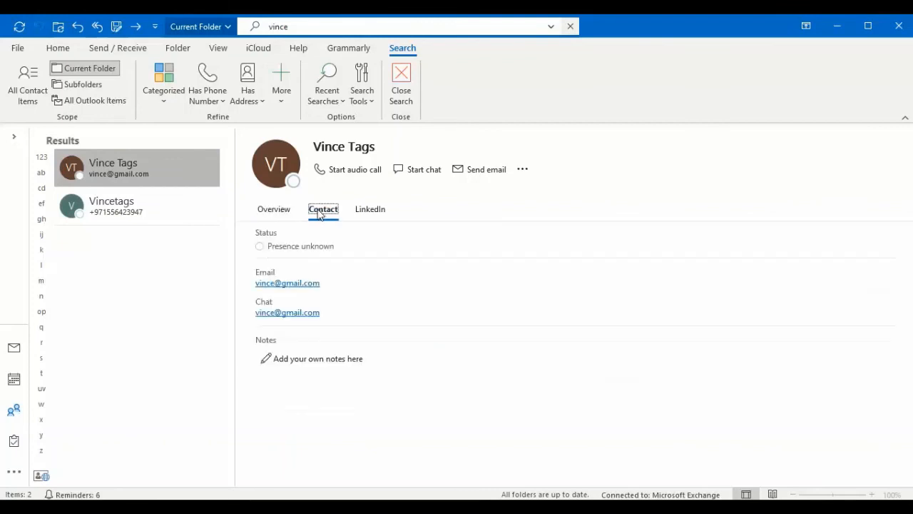
click(370, 213)
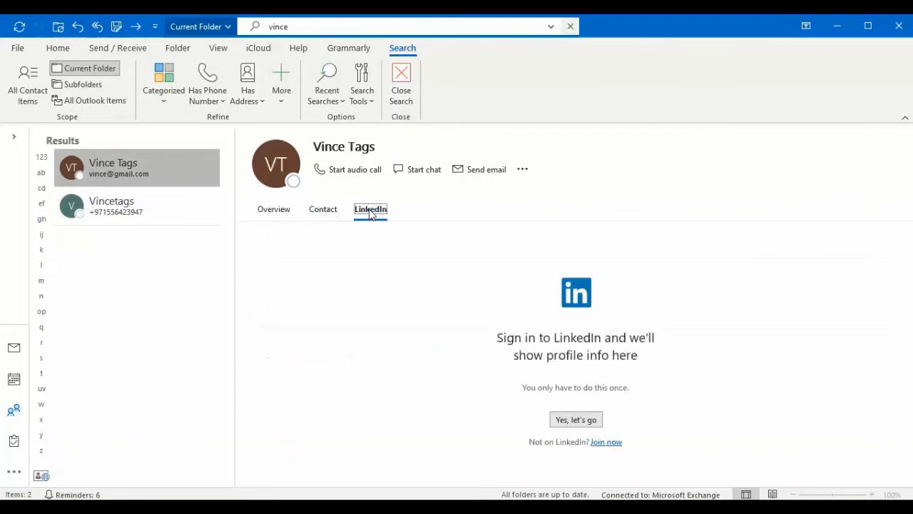
click(321, 214)
click(271, 214)
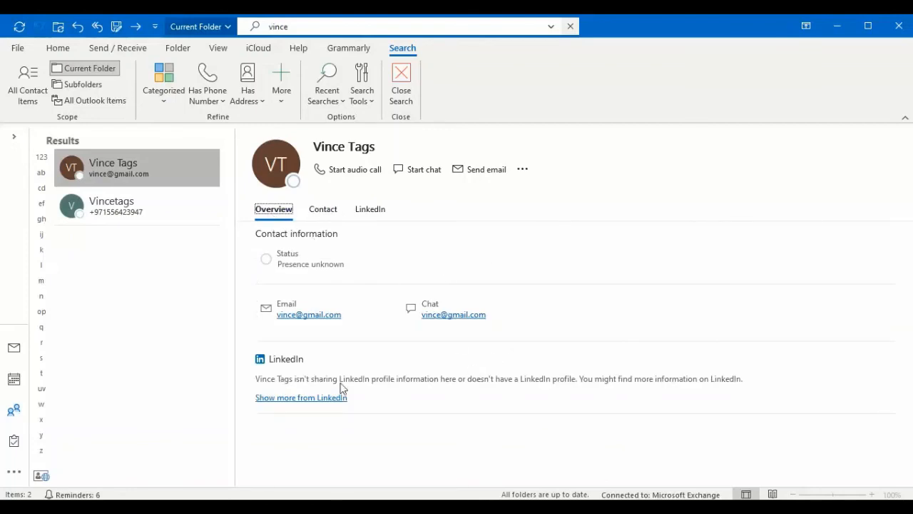
- Open the second contact for editing, inspect its home and mobile phone fields, and close it without changes
click(522, 169)
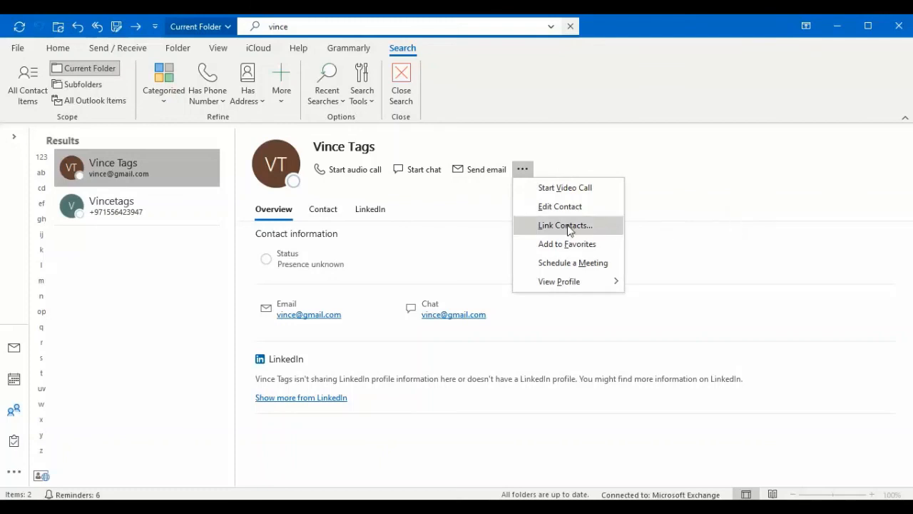
click(563, 207)
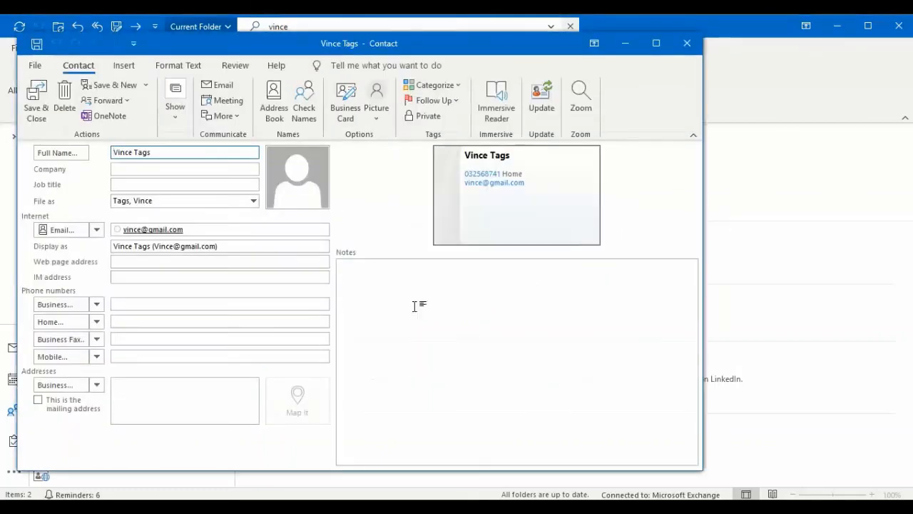
click(212, 357)
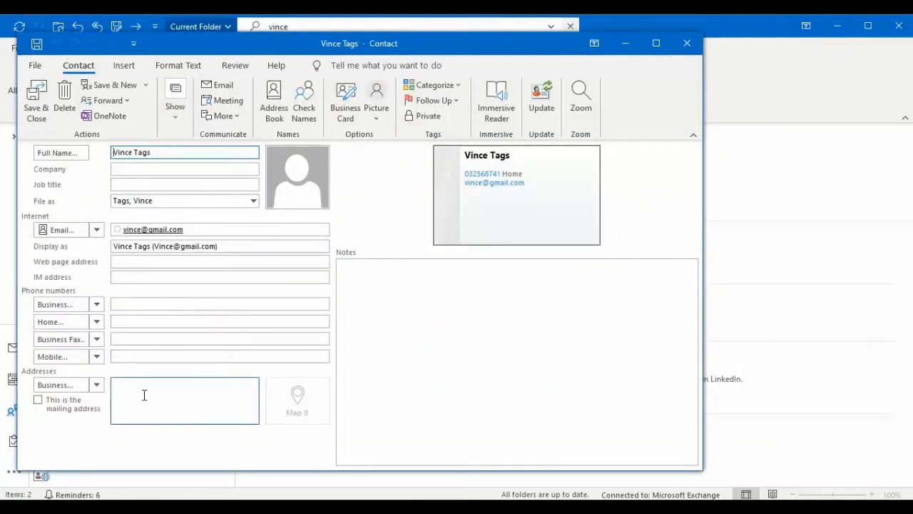
click(131, 322)
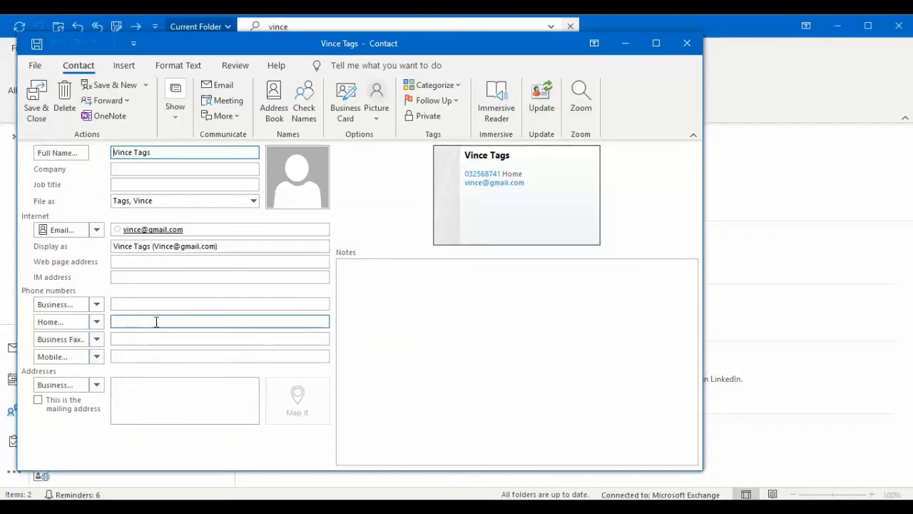
click(157, 322)
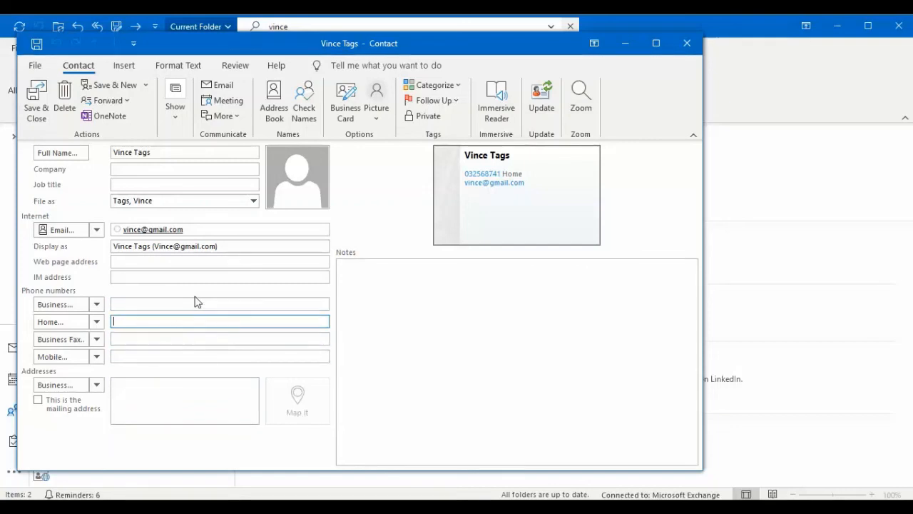
click(685, 45)
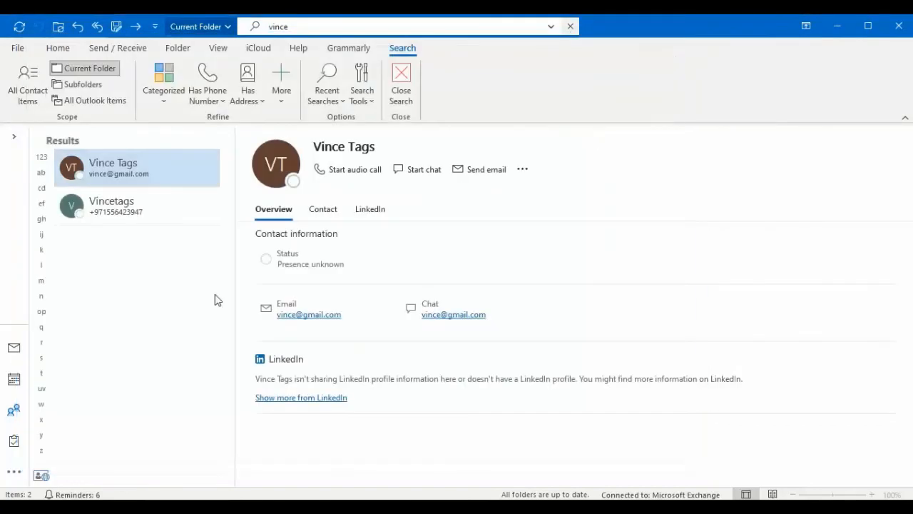
- Search the current contacts folder for the newly added third contact by first name
click(322, 29)
key(BackSpace)
key(BackSpace)
key(BackSpace)
key(BackSpace)
key(BackSpace)
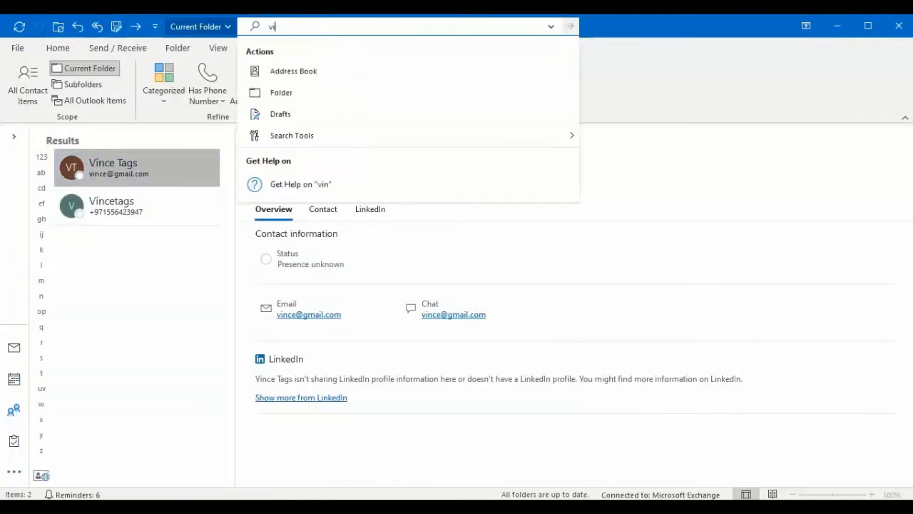
text(Doodz)
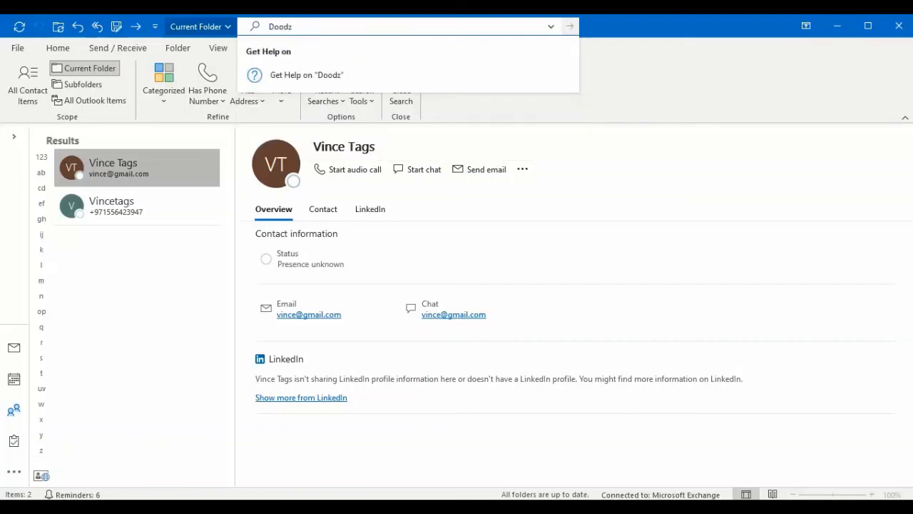
key(Return)
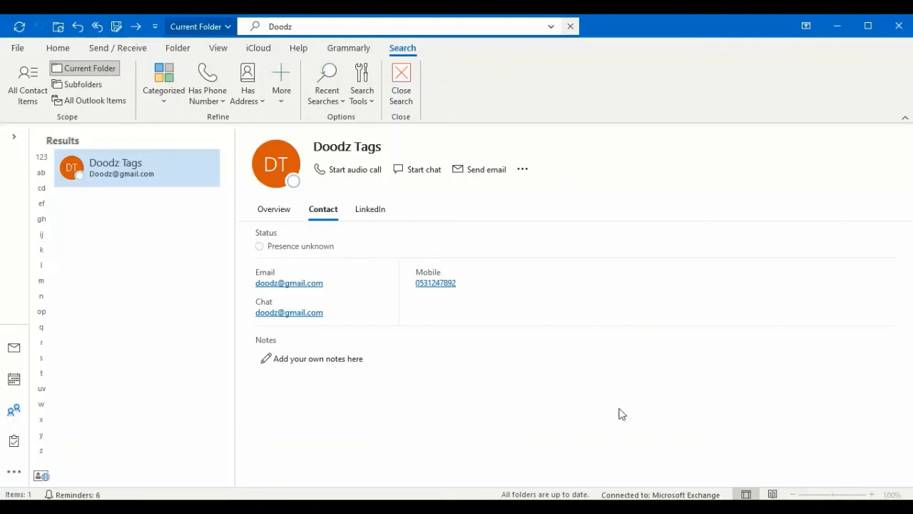
click(657, 495)
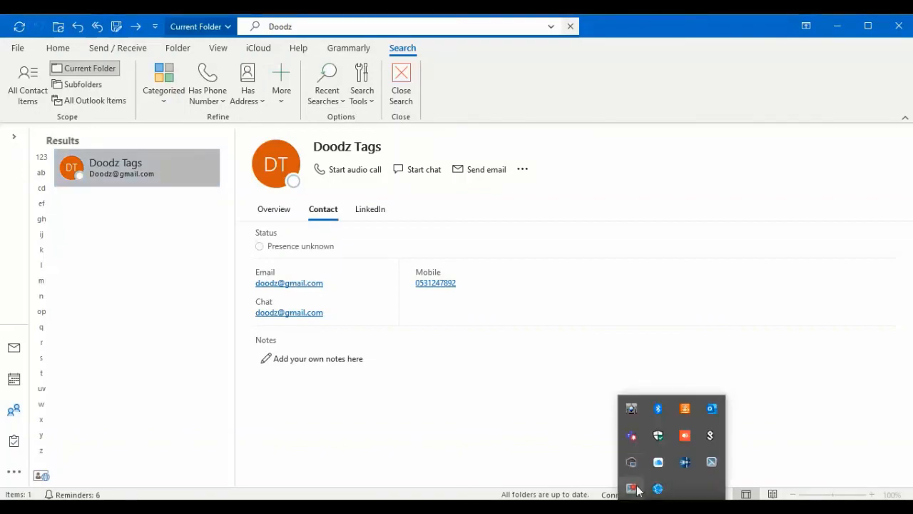